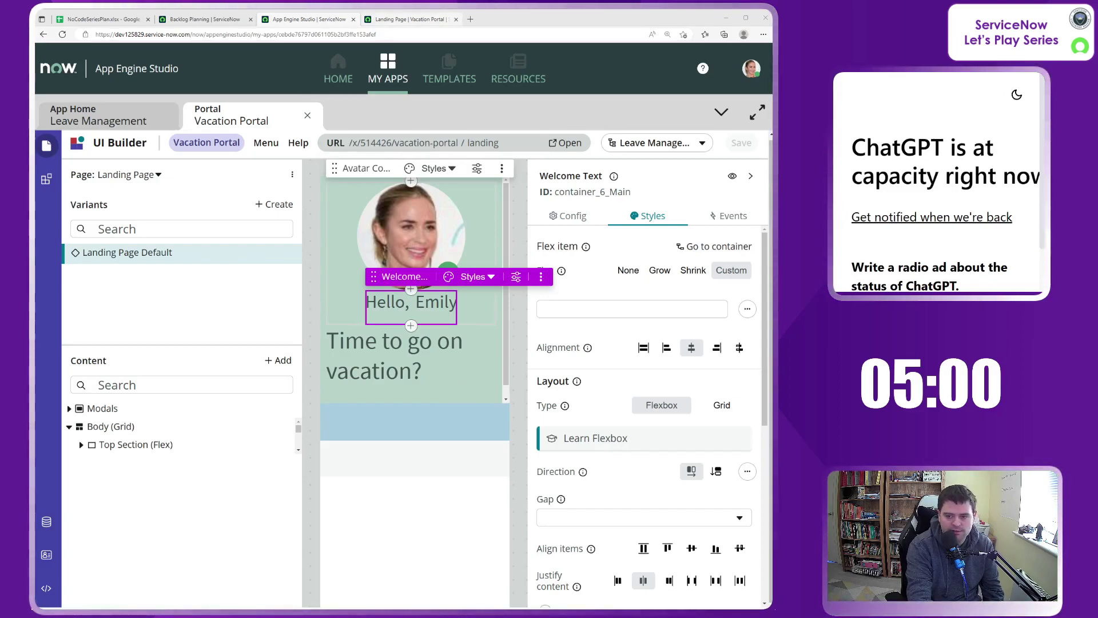
# Examine the published landing page and the Top Section's components, including the avatar picture, welcome headings and title.
pyautogui.click(407, 20)
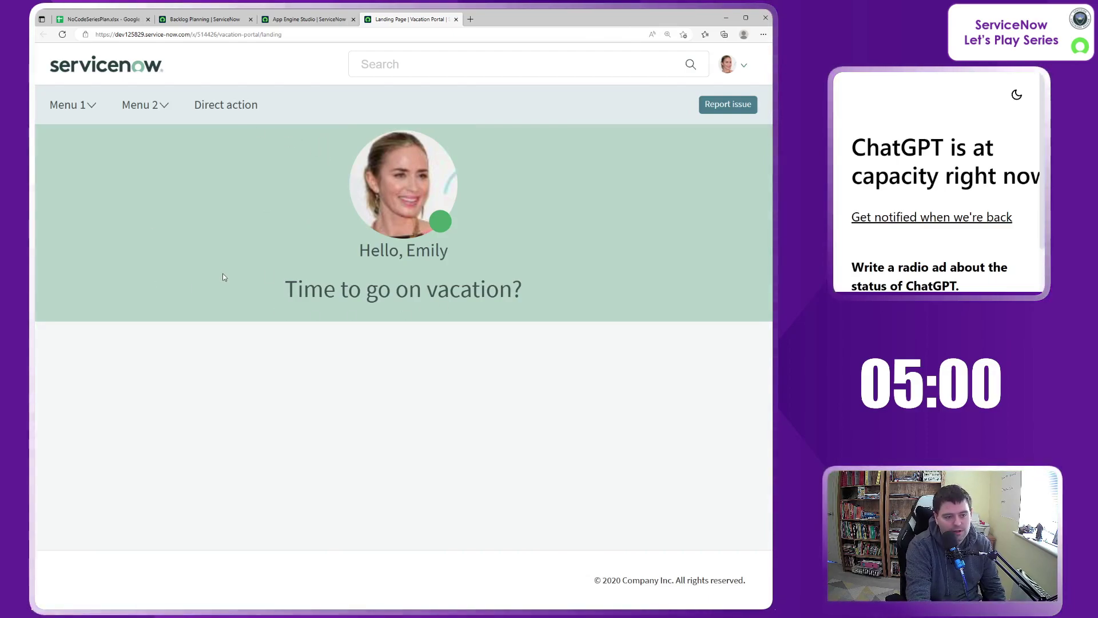
pyautogui.click(308, 20)
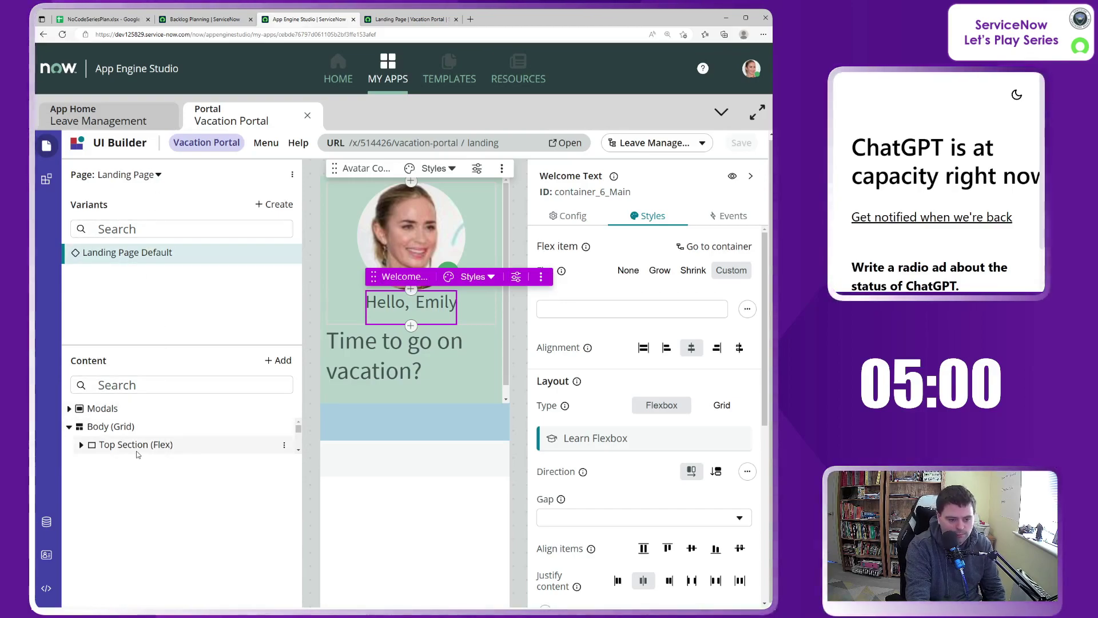
pyautogui.click(751, 176)
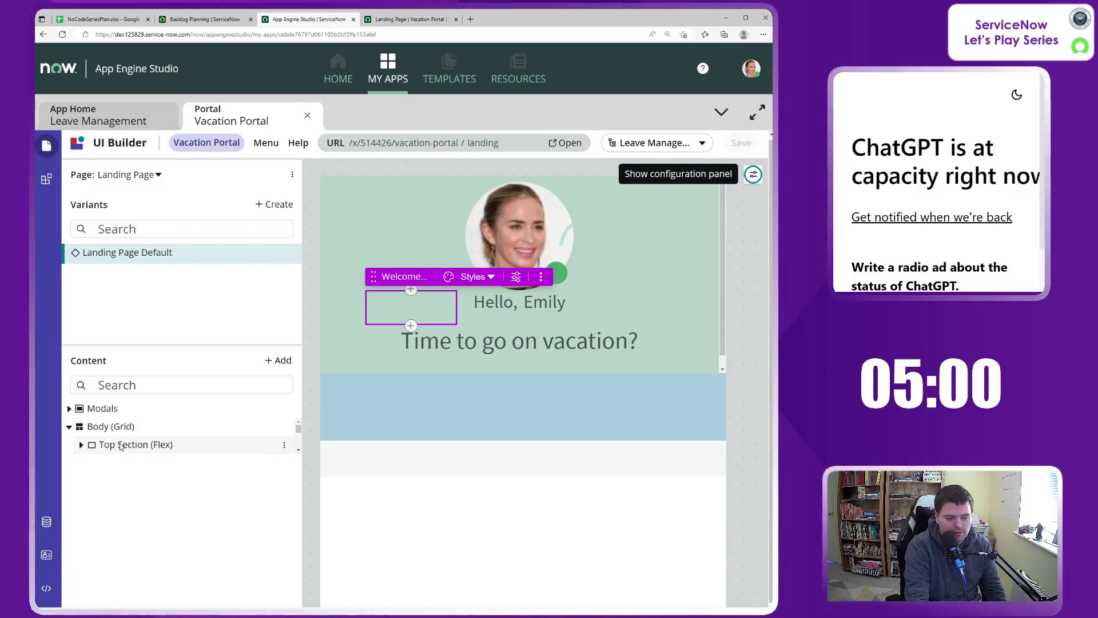
pyautogui.click(81, 445)
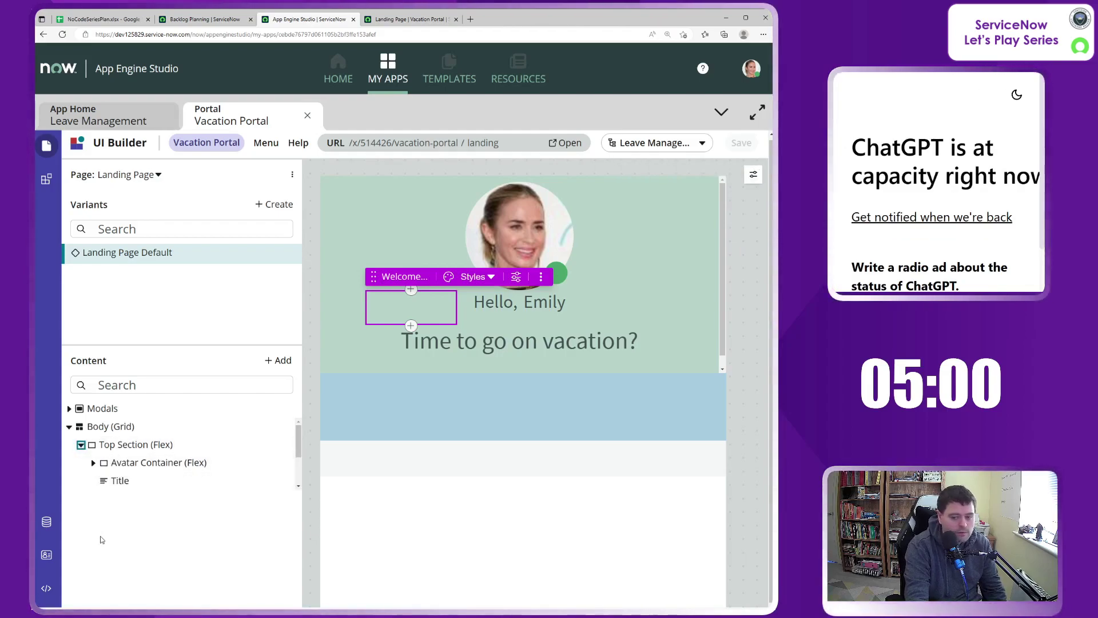
pyautogui.click(130, 447)
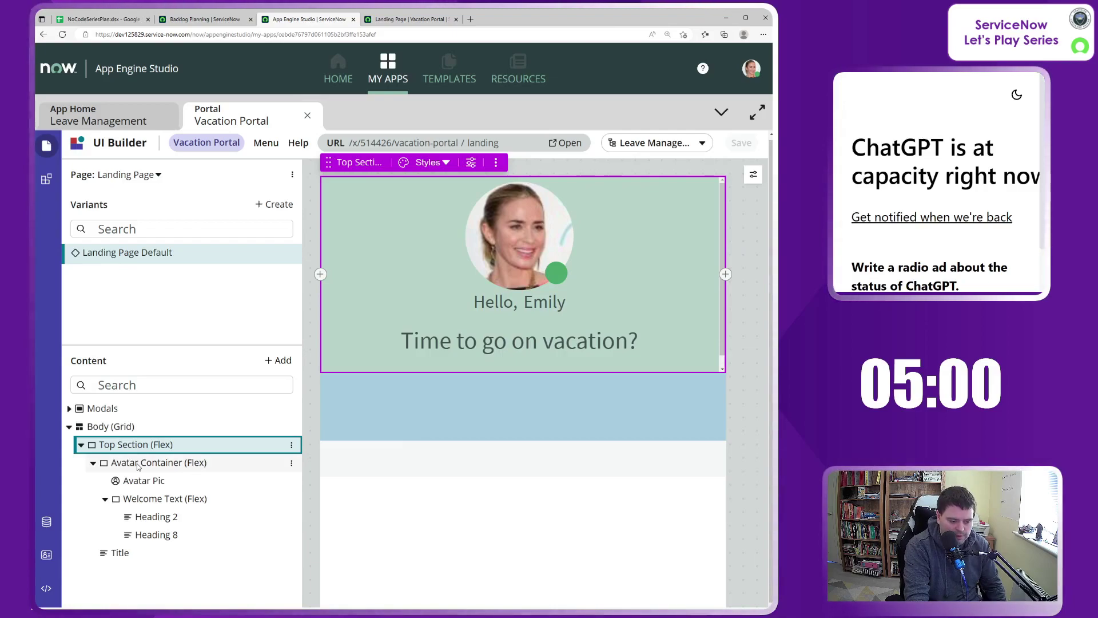
pyautogui.click(146, 481)
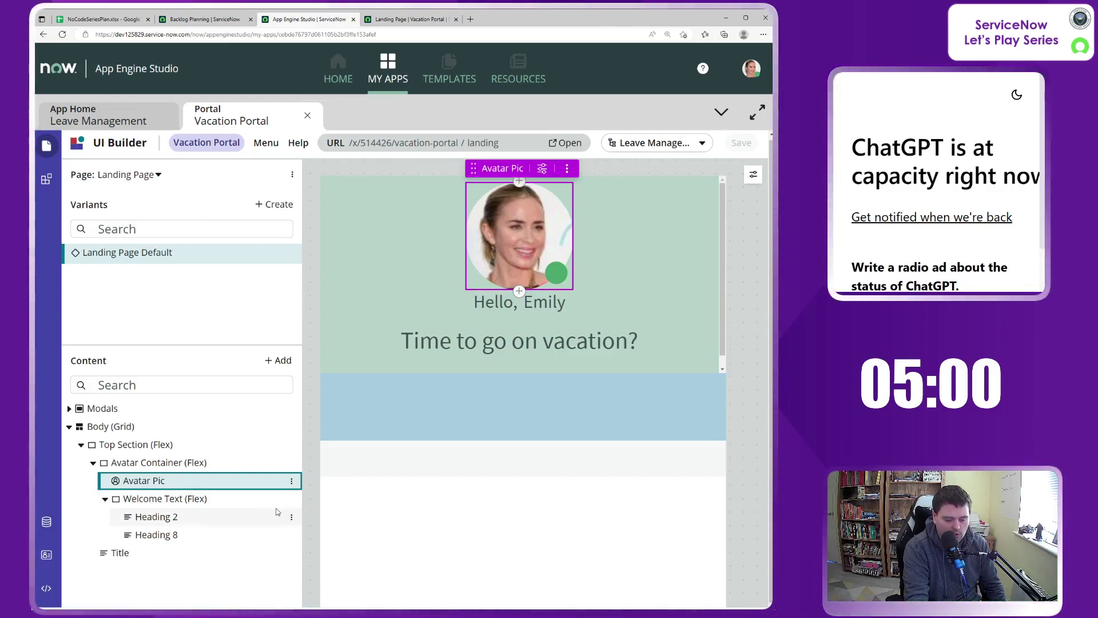
pyautogui.click(171, 517)
pyautogui.click(162, 540)
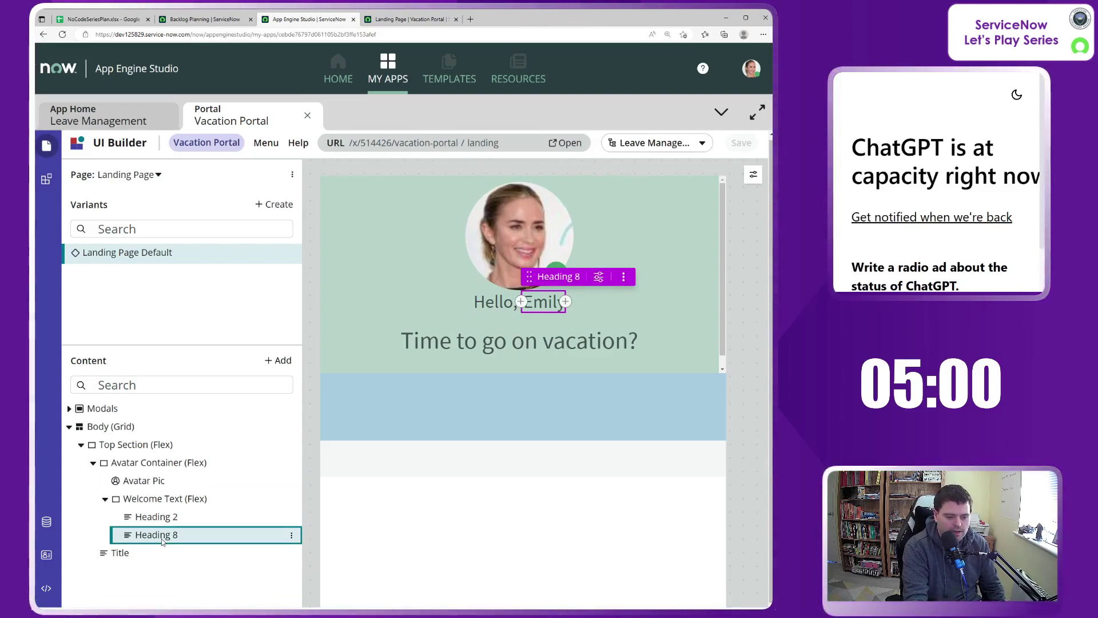
pyautogui.click(135, 556)
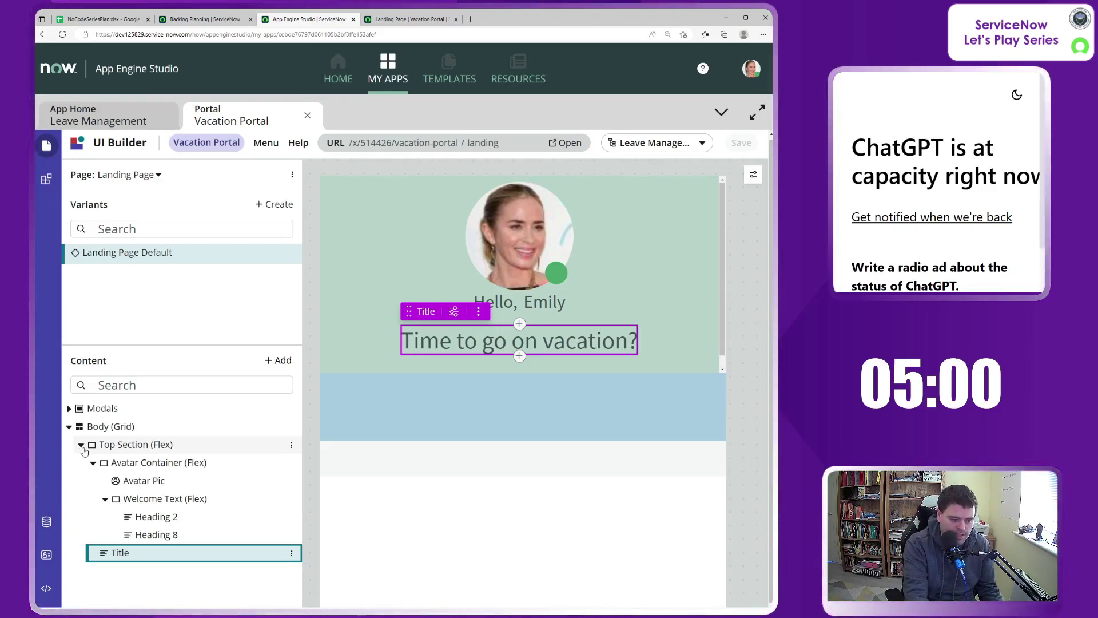
pyautogui.click(82, 445)
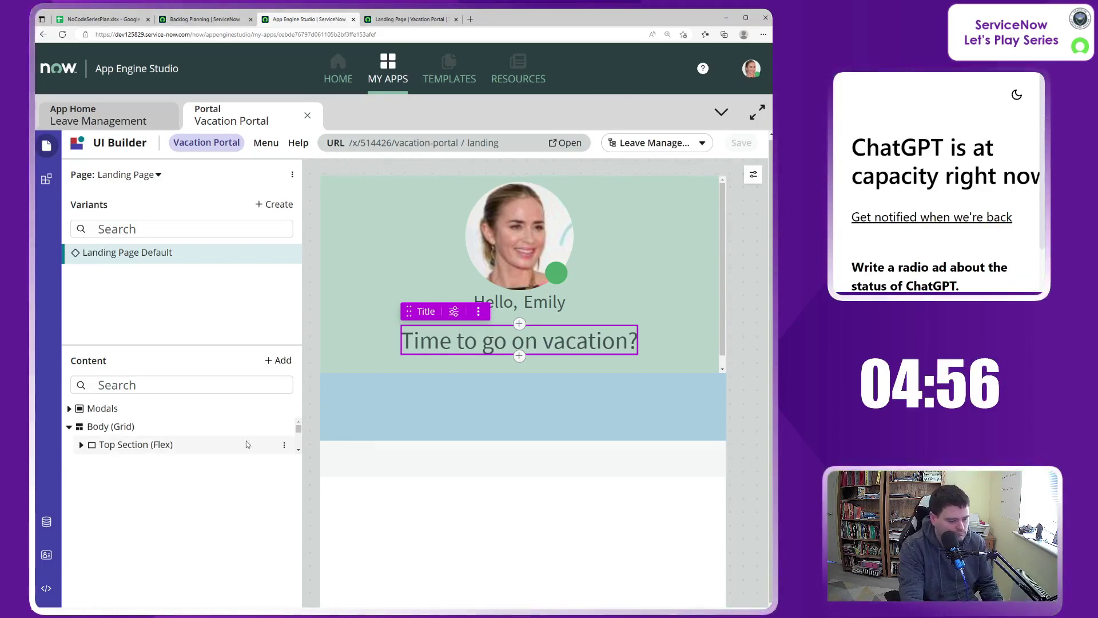
# Add a Container component to the page body after the Top Section.
pyautogui.click(285, 445)
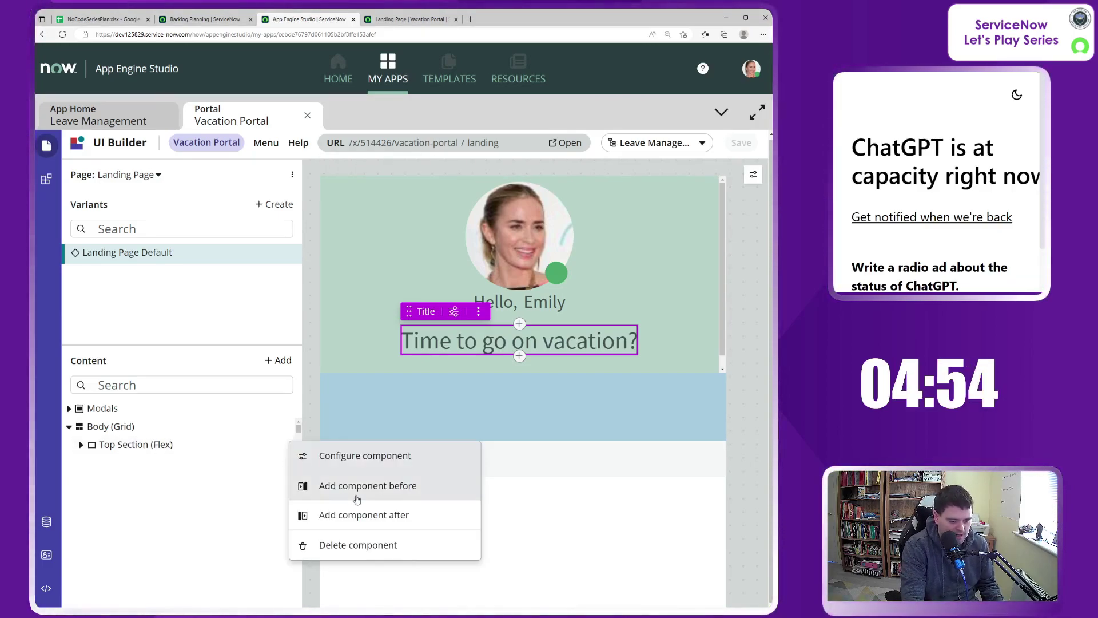
pyautogui.click(349, 515)
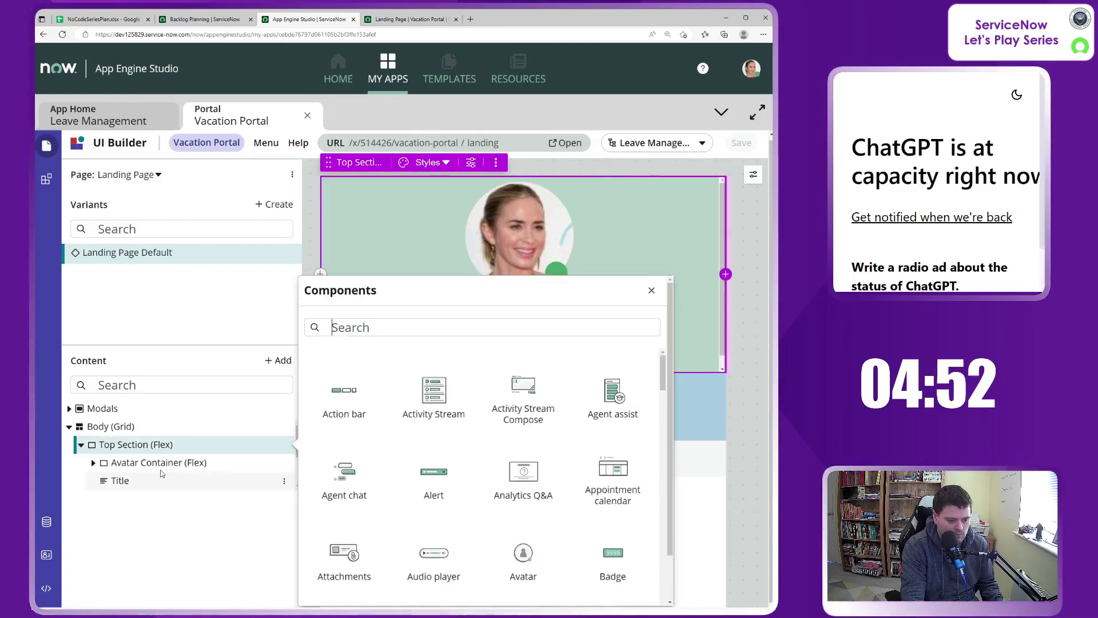
pyautogui.click(430, 337)
pyautogui.write('container')
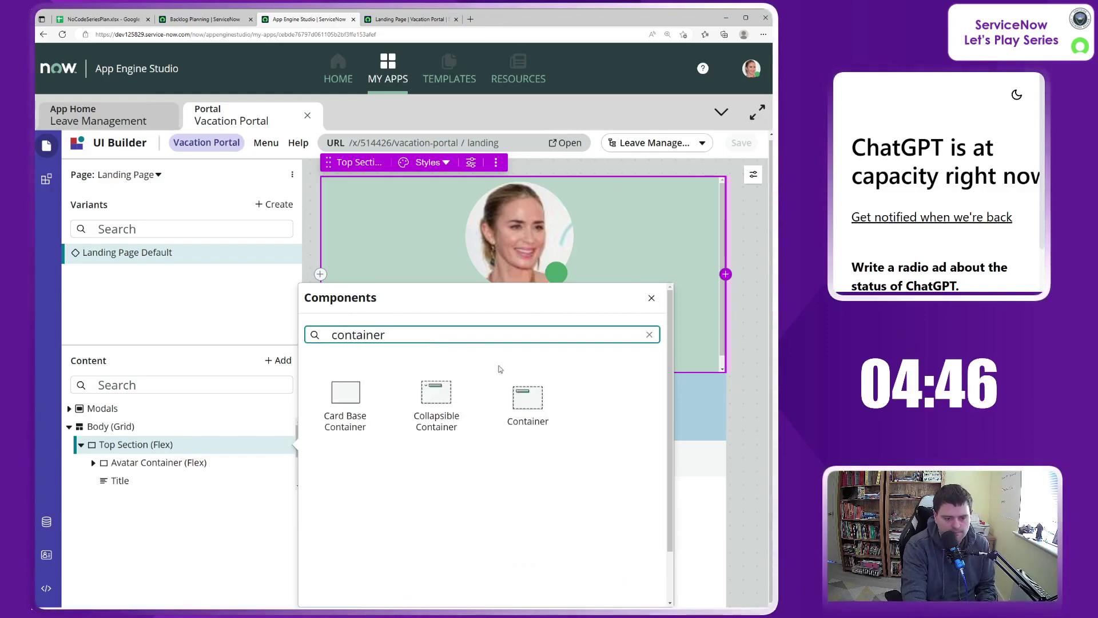
pyautogui.click(527, 397)
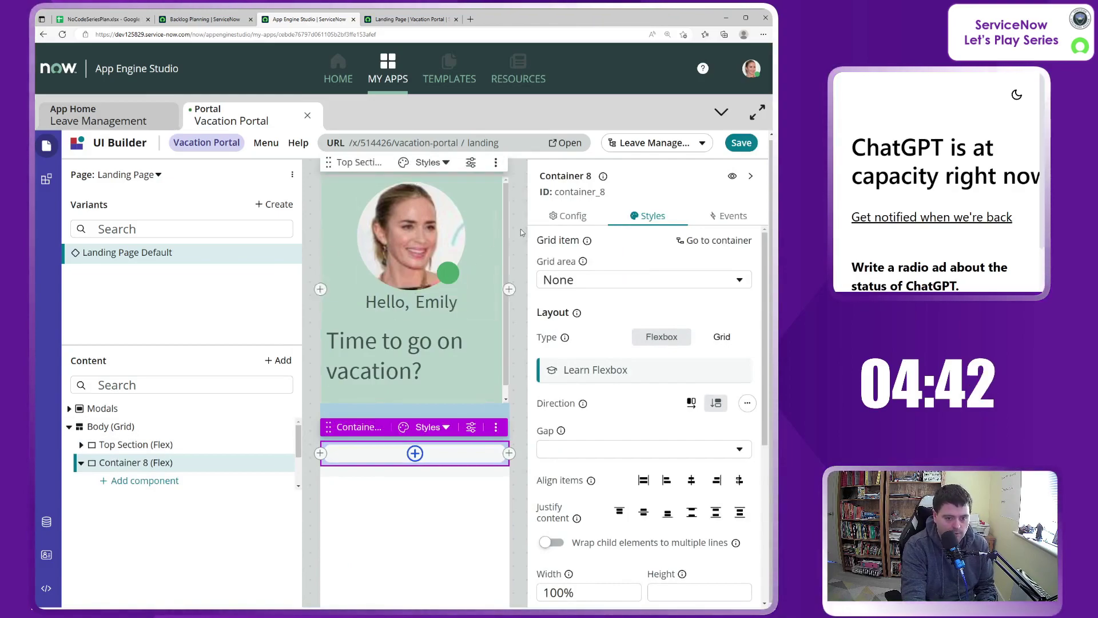
# Change the new container's component label to "Bottom Section".
pyautogui.click(601, 186)
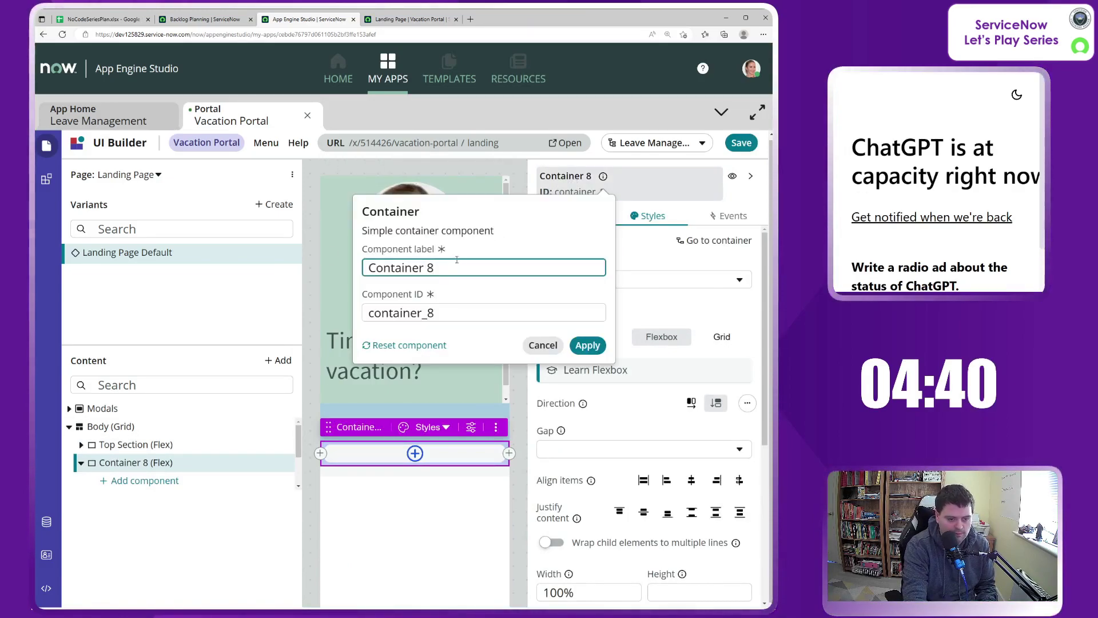
pyautogui.moveTo(457, 260); pyautogui.dragTo(369, 268)
pyautogui.write('Bottom Section')
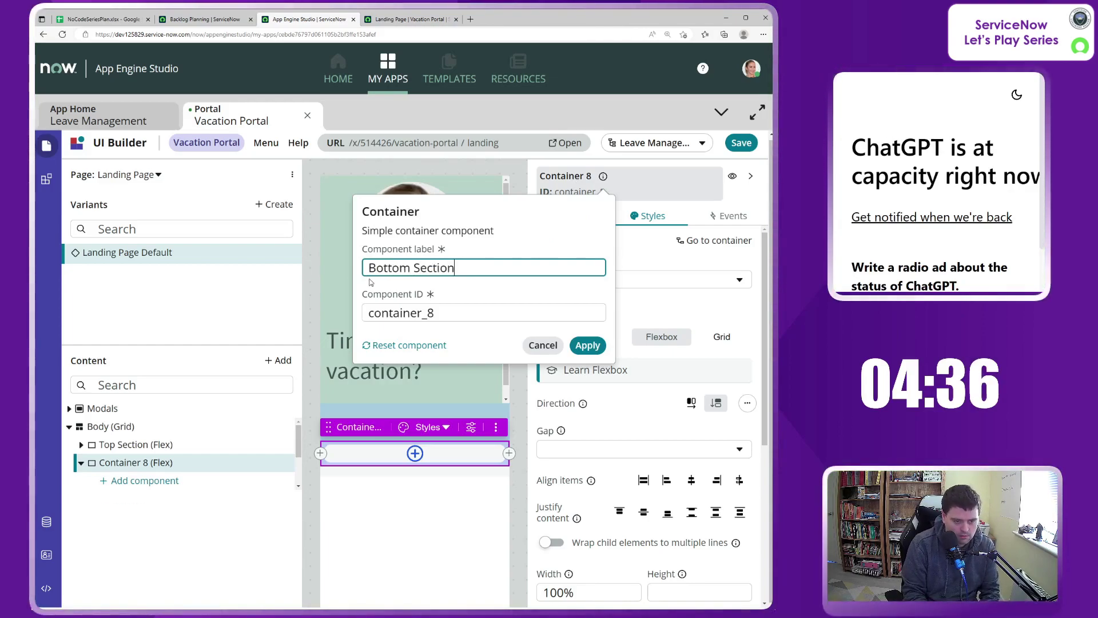
pyautogui.click(587, 345)
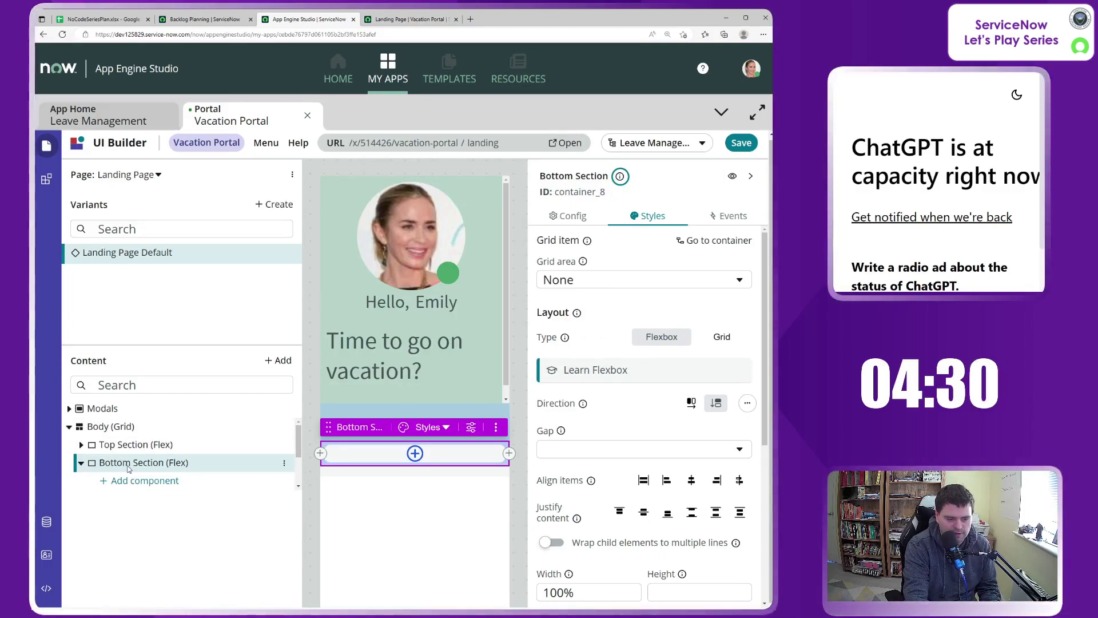
# Switch the Bottom Section to a grid layout with 1 row and 3 columns.
pyautogui.click(722, 339)
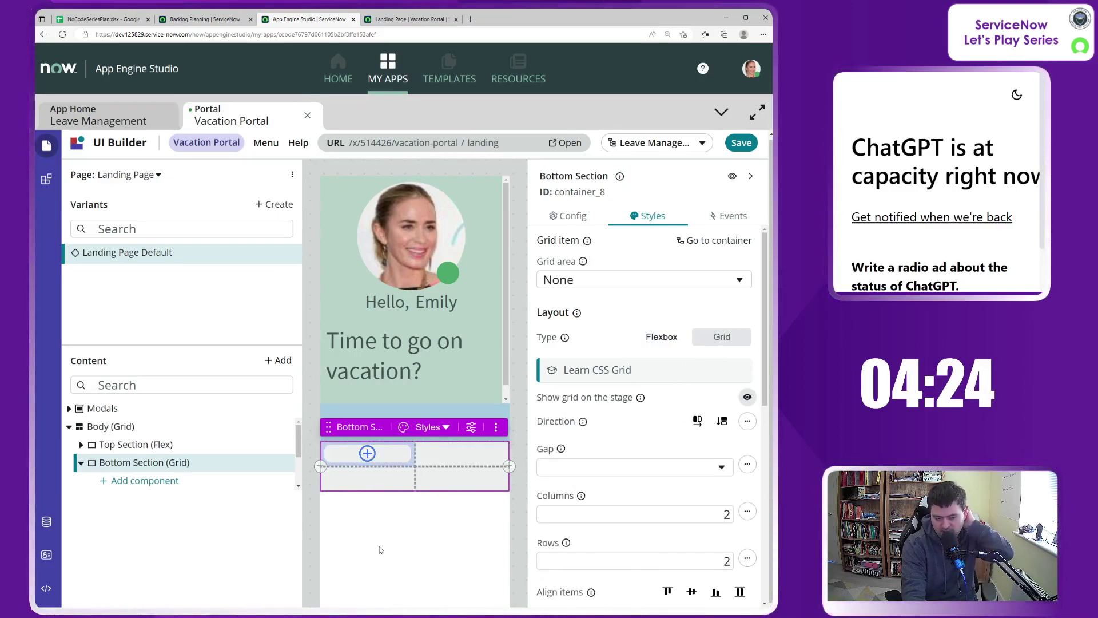
pyautogui.scroll(-1, 628, 450)
pyautogui.click(721, 503)
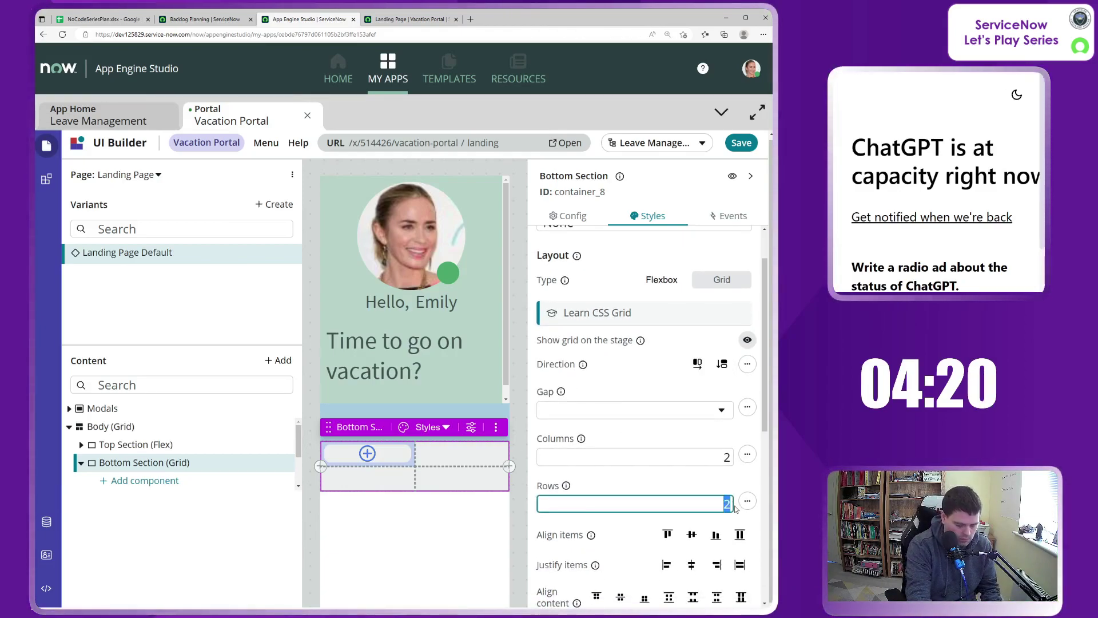
pyautogui.click(633, 481)
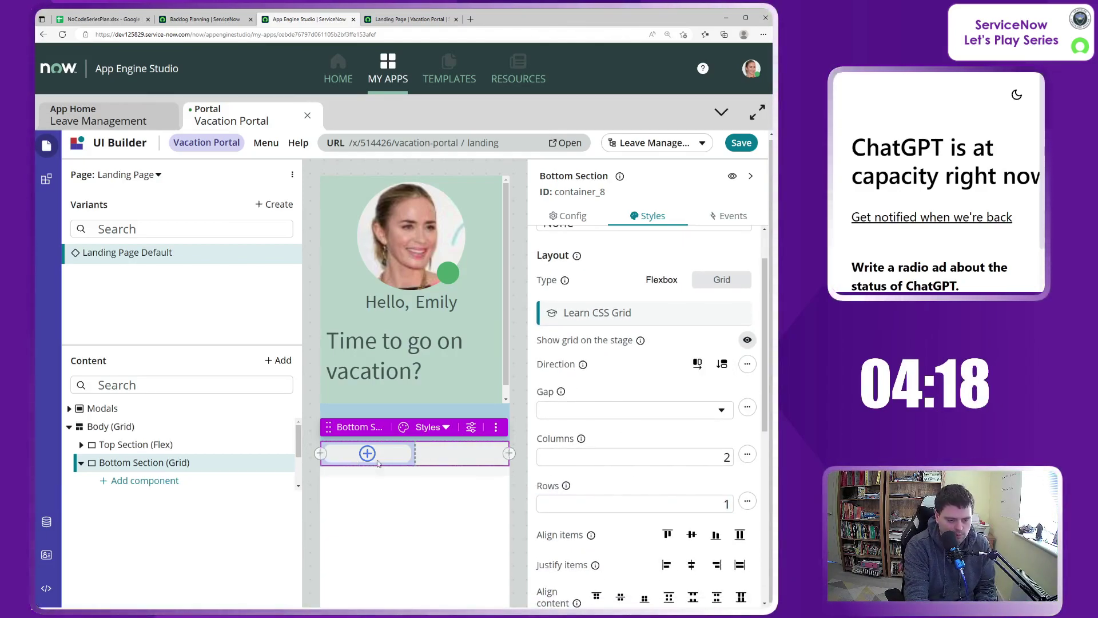
pyautogui.click(722, 452)
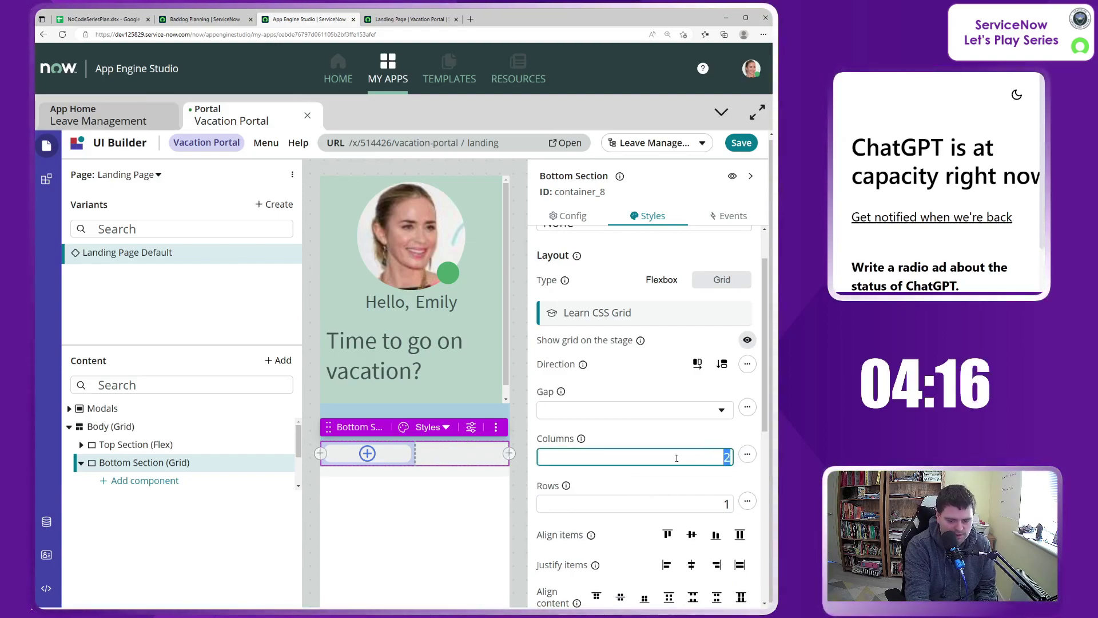
pyautogui.press('BackSpace')
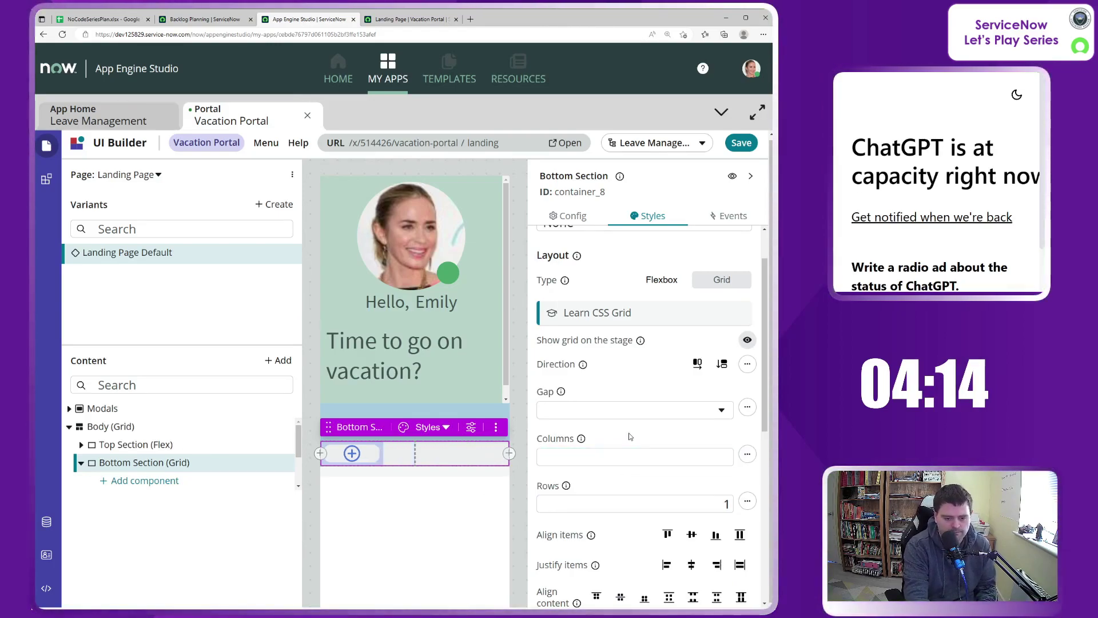
# Add a standard Button component to the first grid cell of the Bottom Section.
pyautogui.click(750, 176)
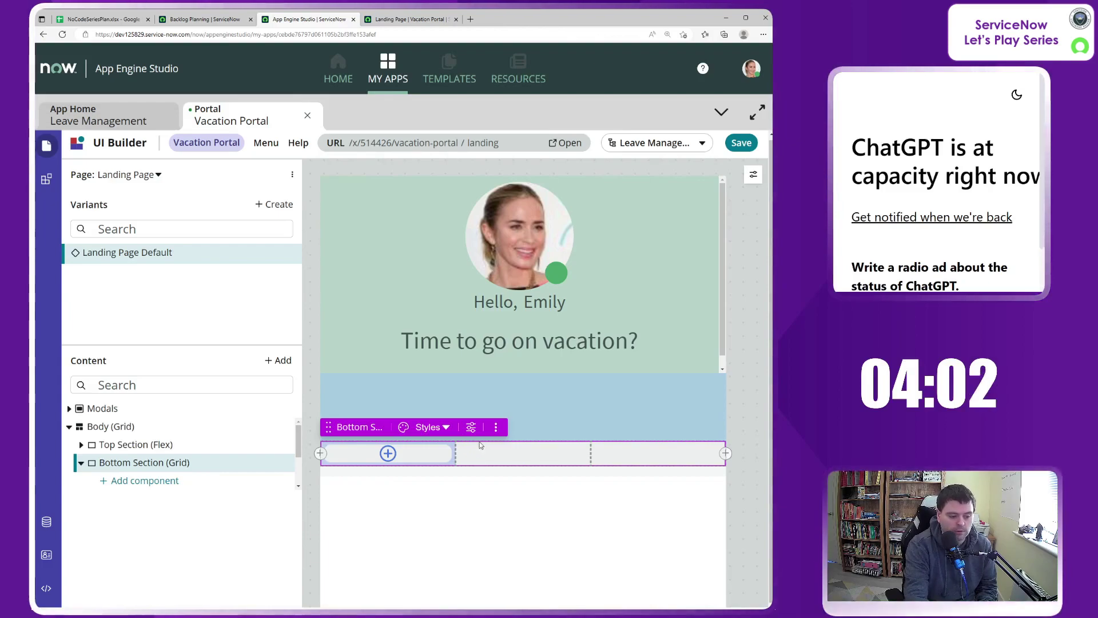
pyautogui.click(388, 454)
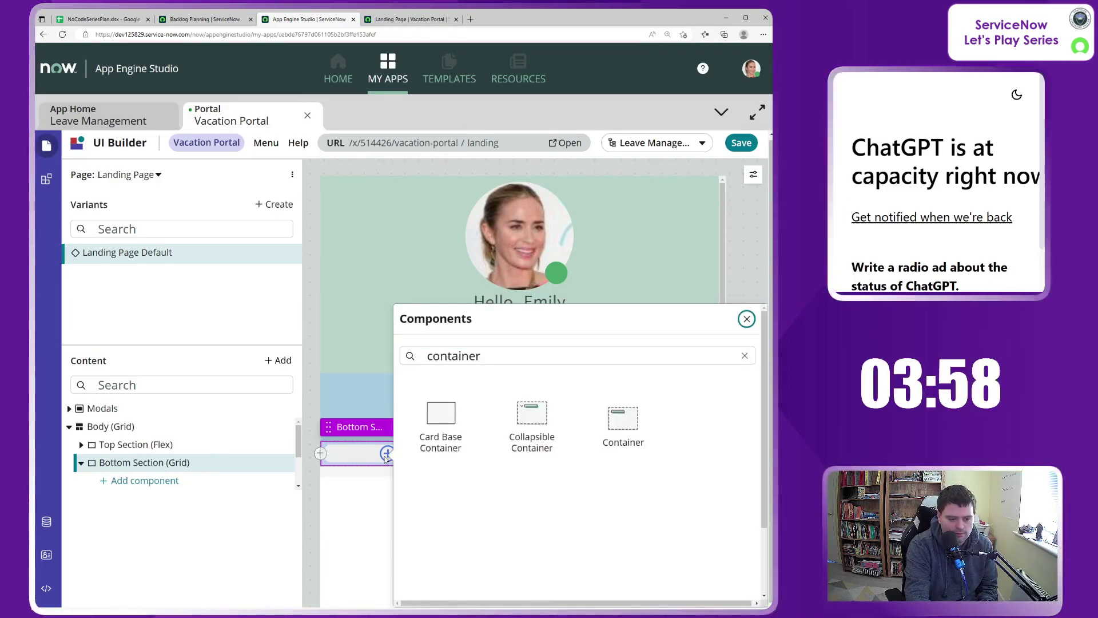
pyautogui.click(497, 356)
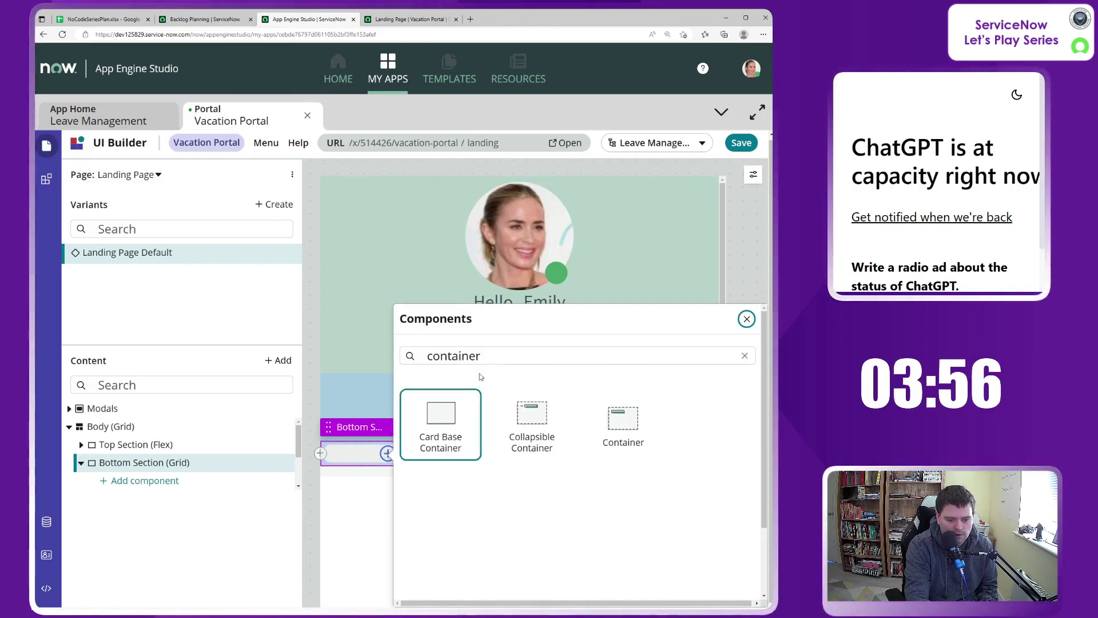
pyautogui.hotkey('ctrl', 'a')
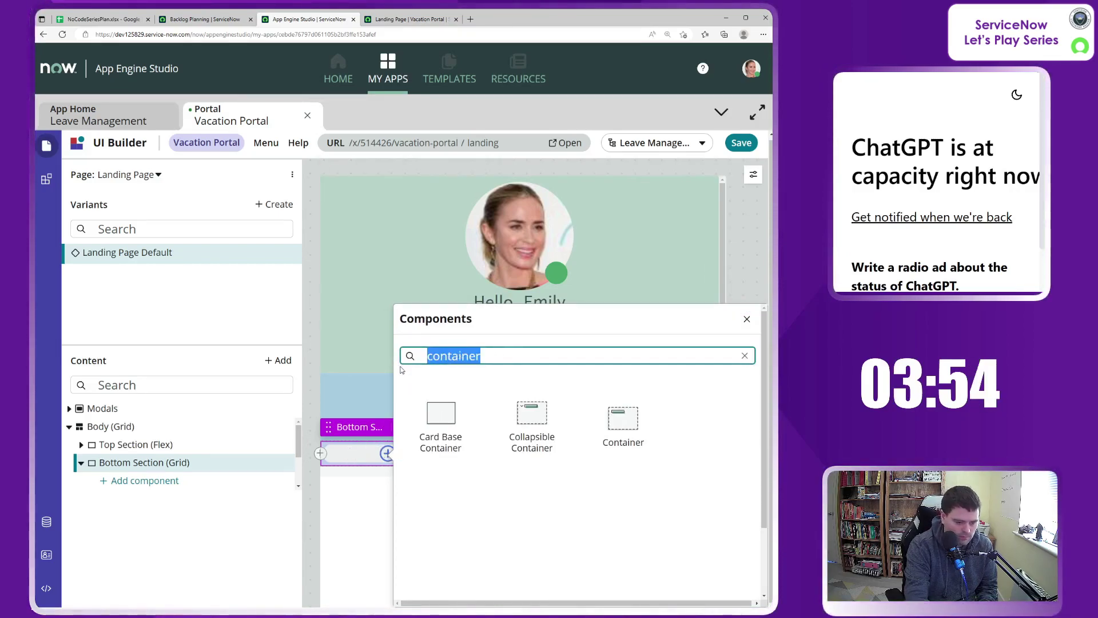
pyautogui.press('BackSpace')
pyautogui.write('button')
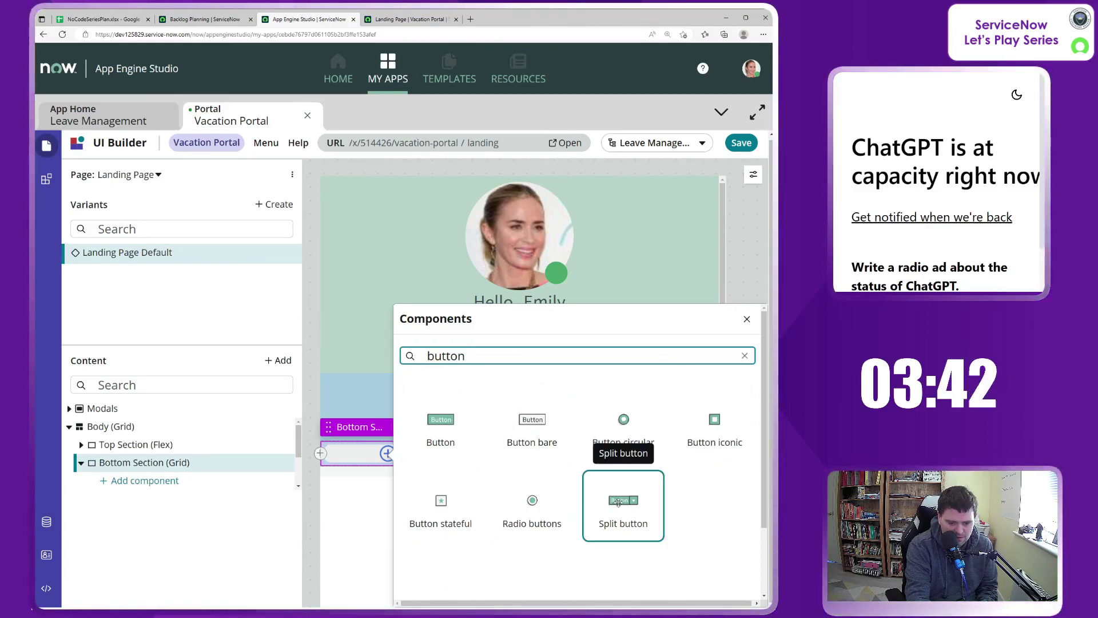
pyautogui.click(440, 429)
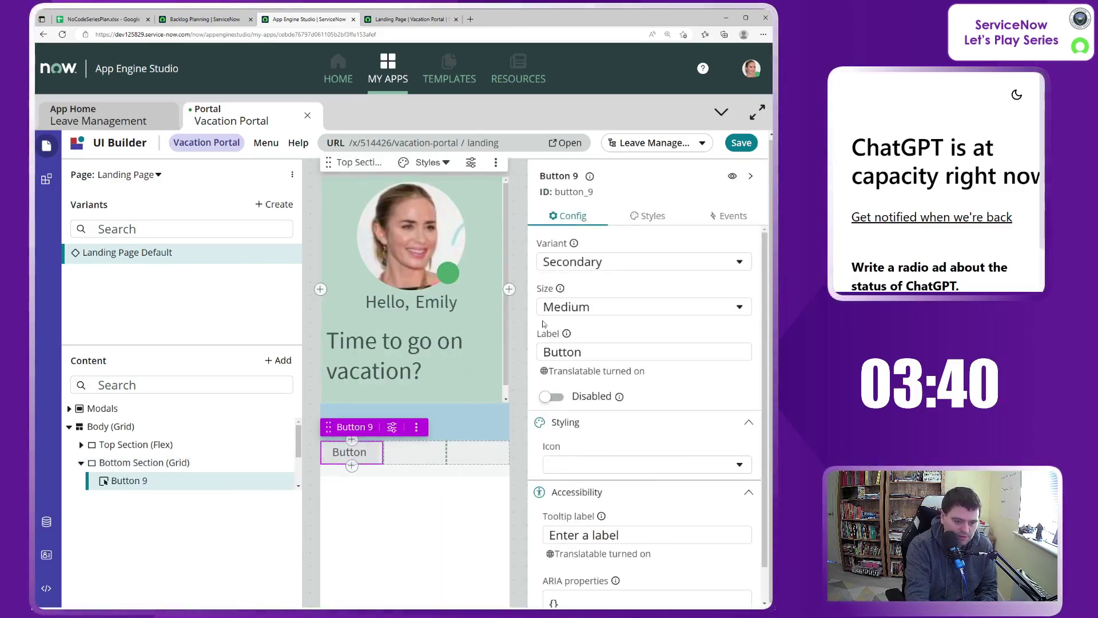
# Set the label of the button in the Bottom Section to "New Vacation".
pyautogui.click(603, 354)
pyautogui.moveTo(565, 349); pyautogui.dragTo(527, 342)
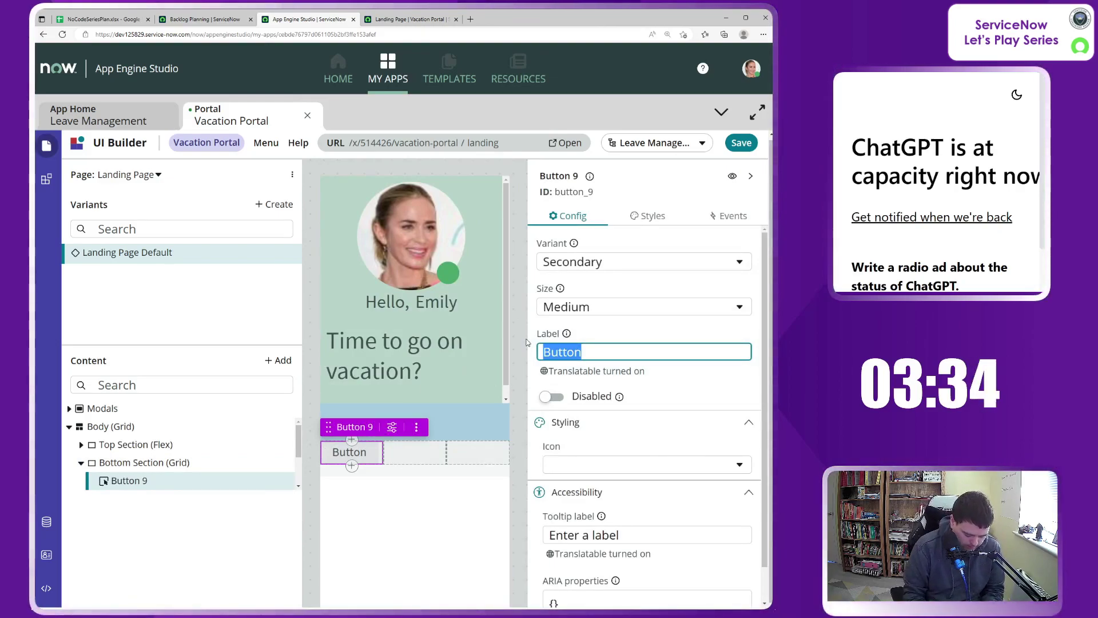
pyautogui.write('New Hol')
pyautogui.press('BackSpace')
pyautogui.press('BackSpace')
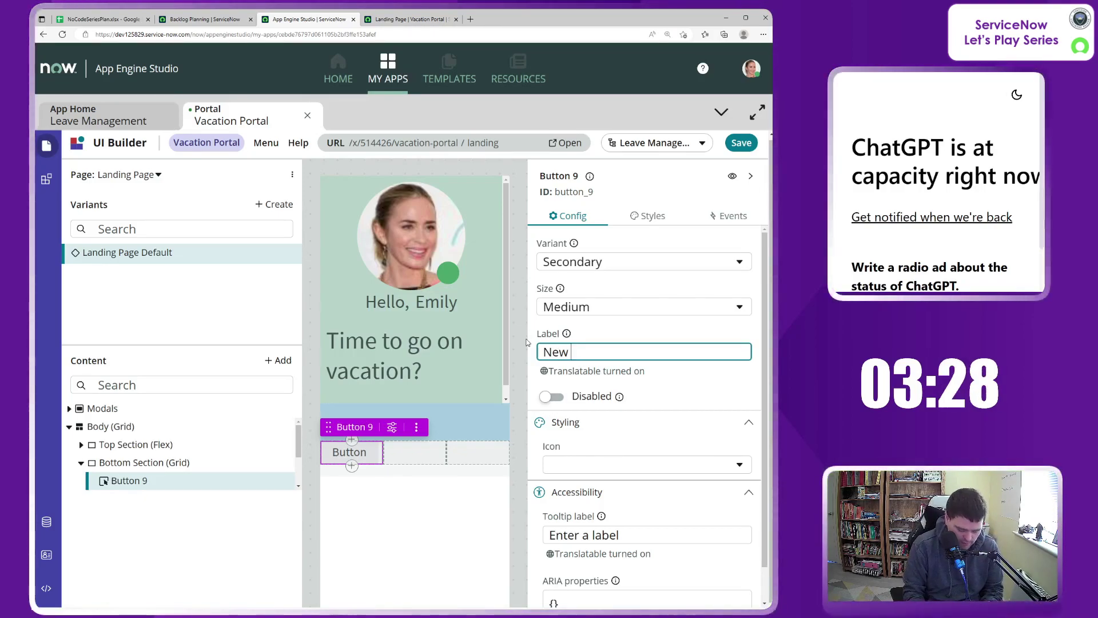
pyautogui.write('Vact')
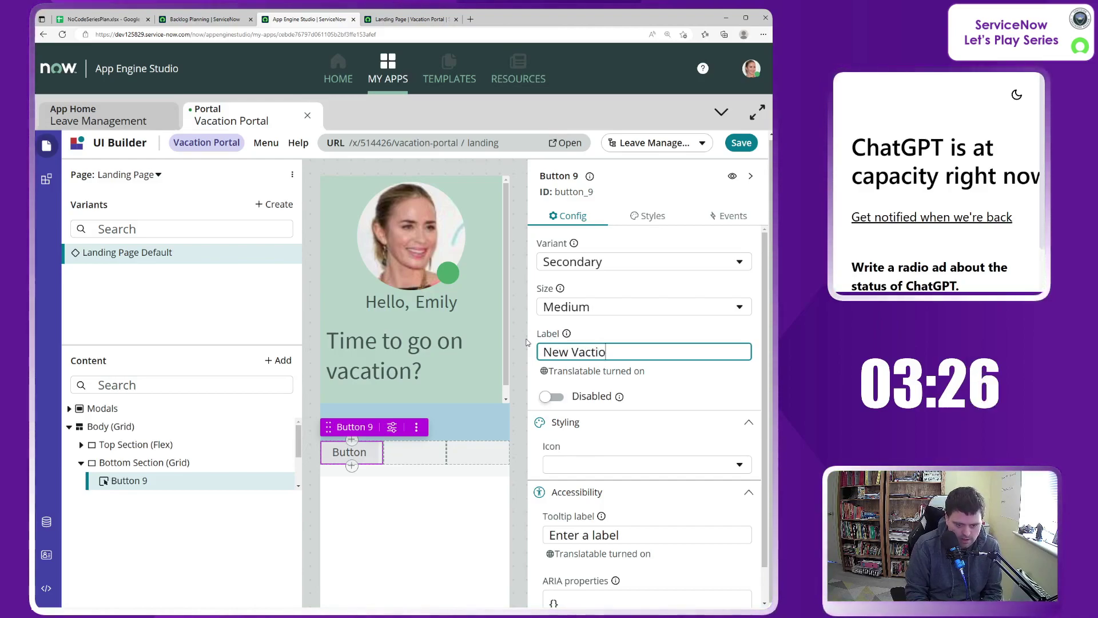
pyautogui.press('BackSpace')
pyautogui.write('ation')
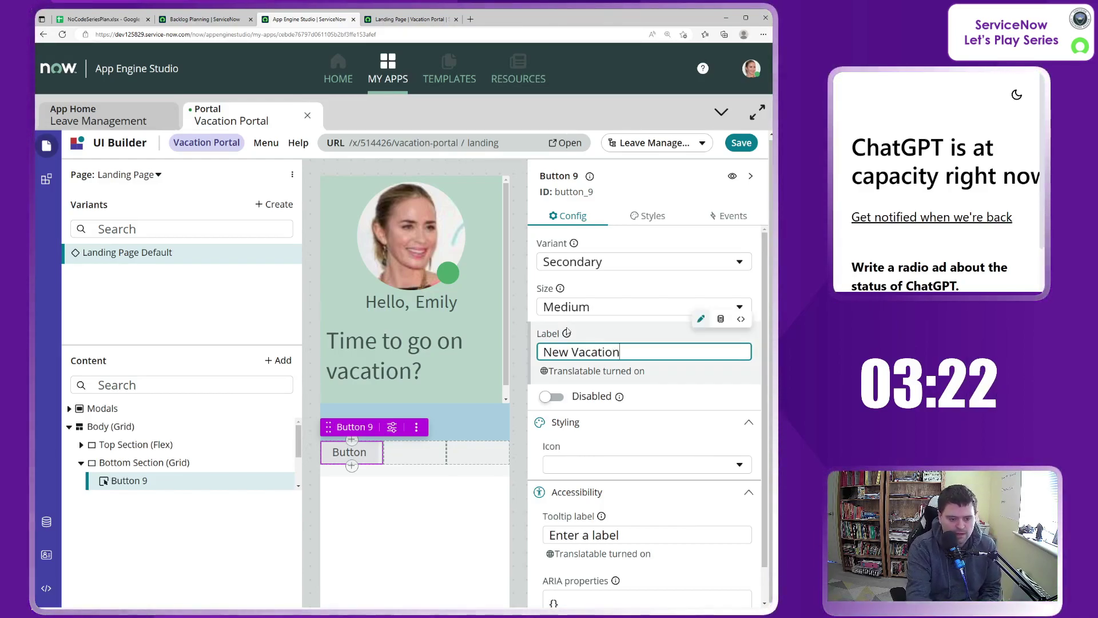
# Try the Small size on the New Vacation button, then set it back to Medium.
pyautogui.click(615, 309)
pyautogui.click(602, 329)
pyautogui.click(606, 308)
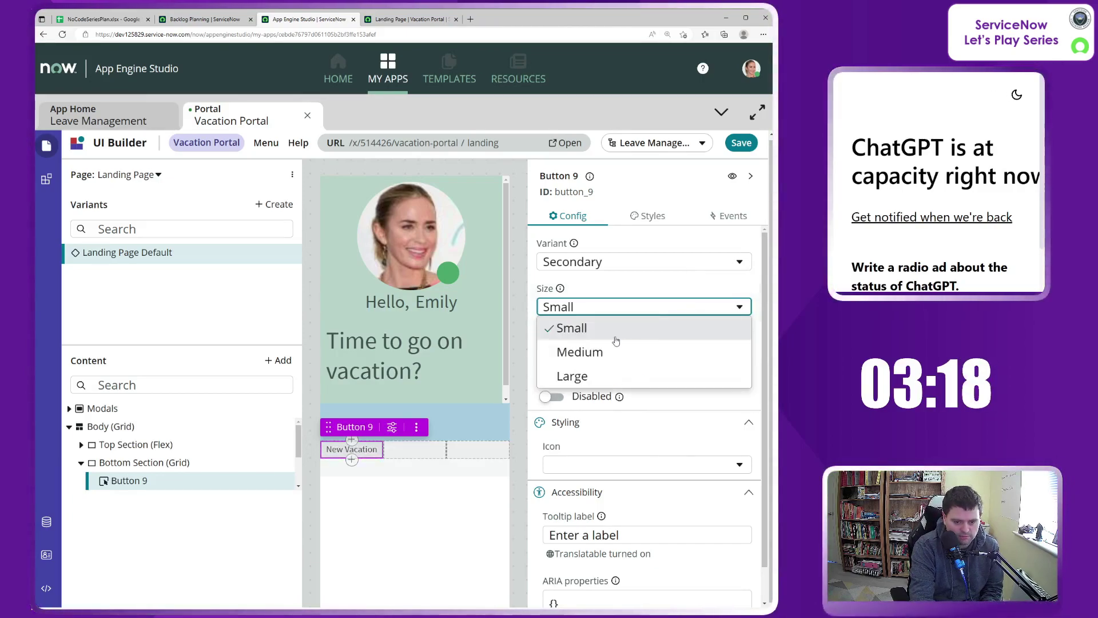
pyautogui.click(599, 358)
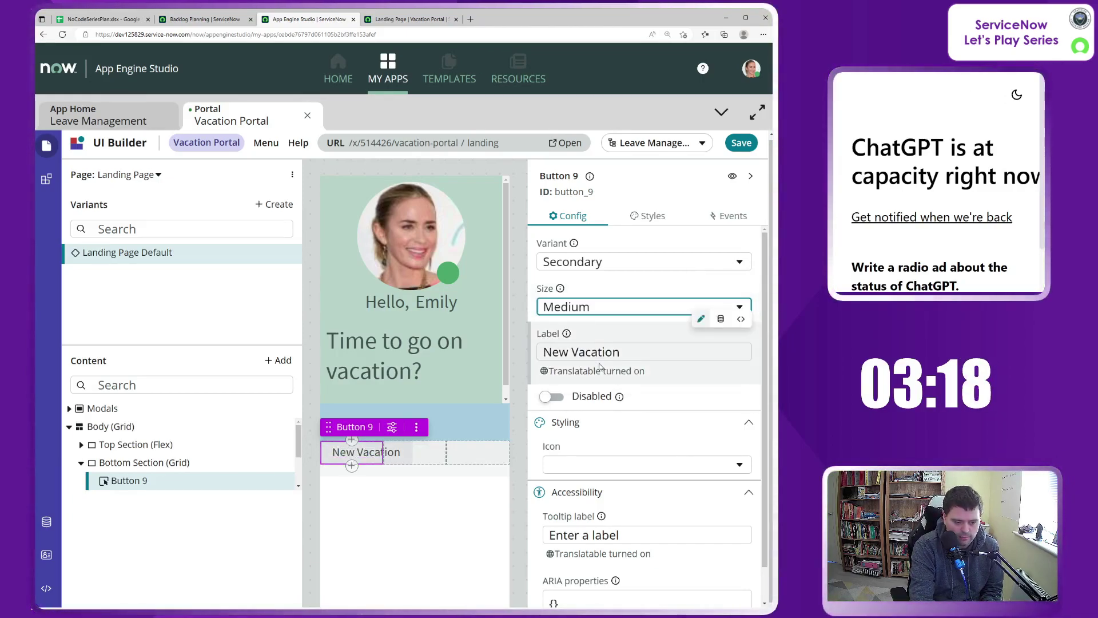
# Set the variant of the New Vacation button to Primary.
pyautogui.click(634, 263)
pyautogui.click(633, 264)
pyautogui.click(574, 245)
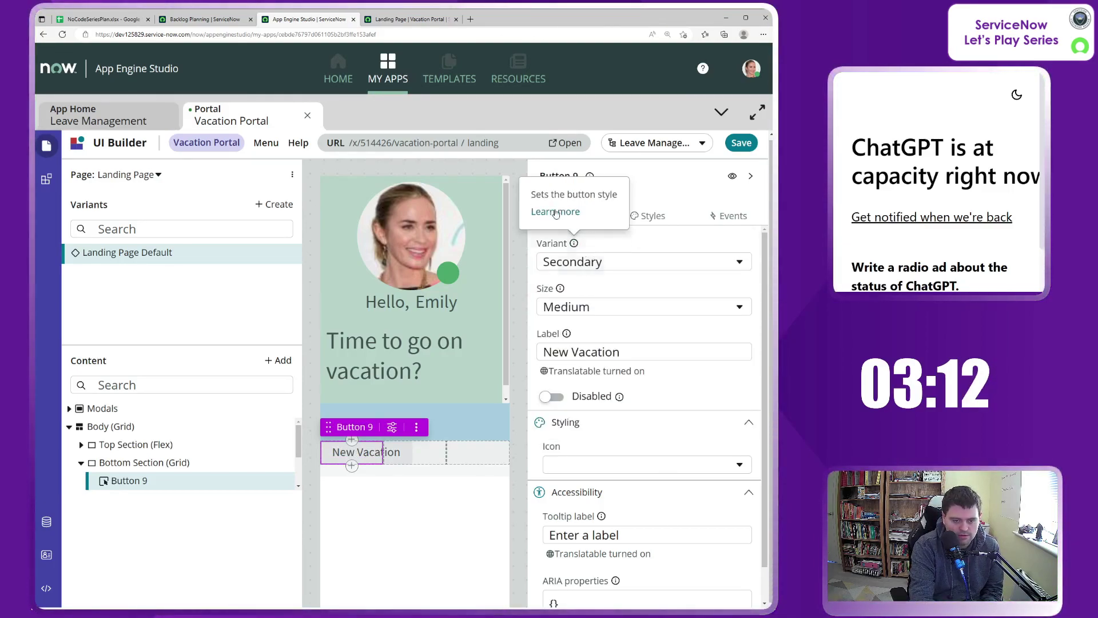
pyautogui.click(601, 262)
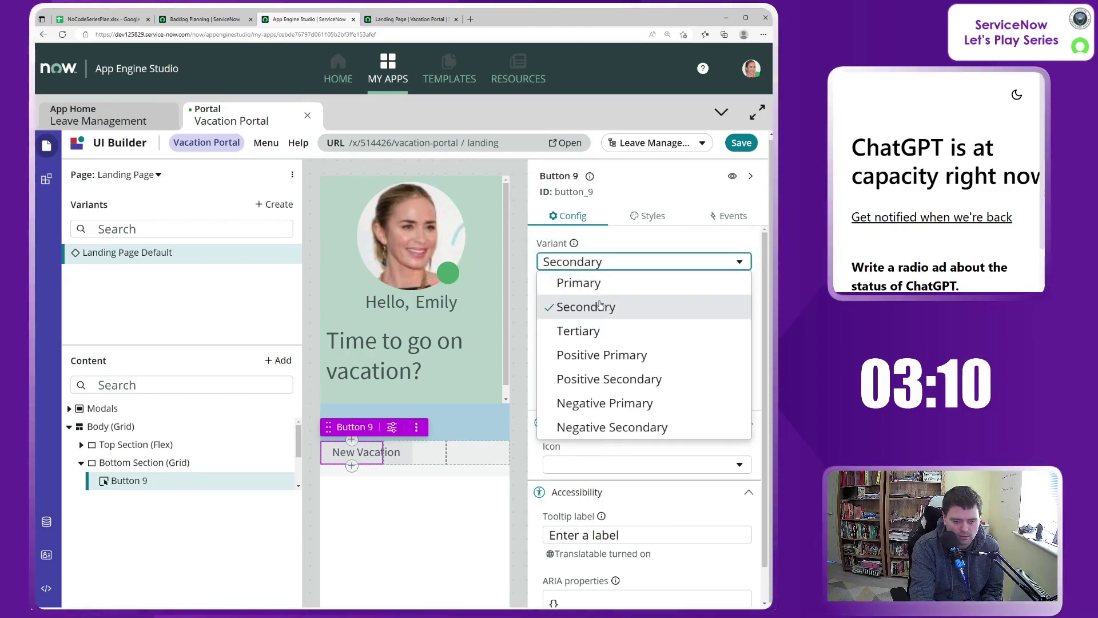
pyautogui.click(581, 284)
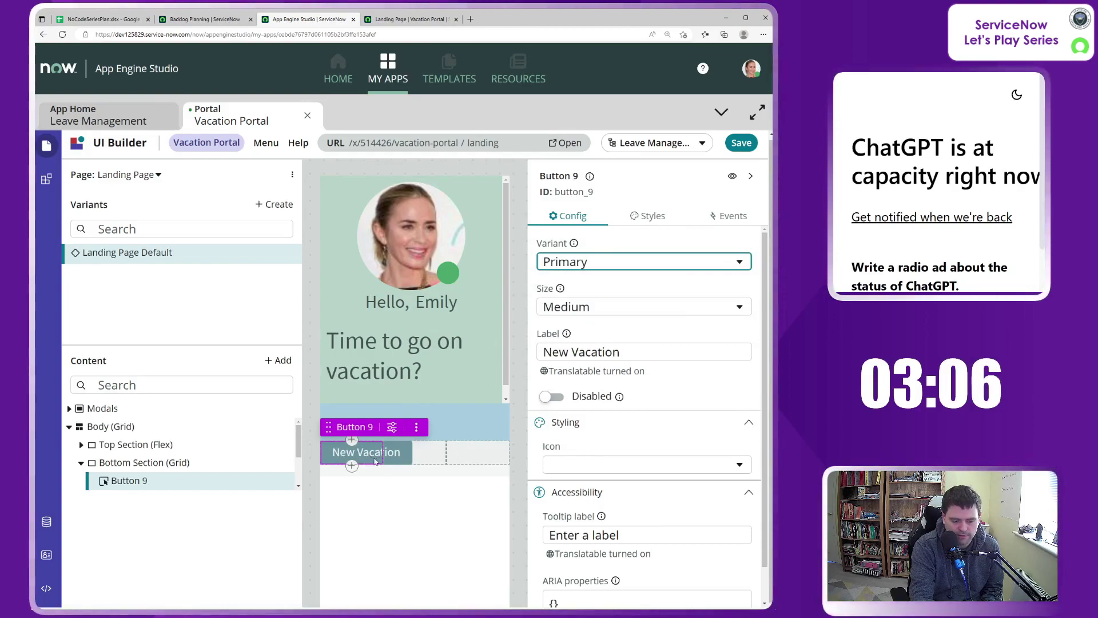
# Try the Secondary variant on the New Vacation button, and set it back to Primary.
pyautogui.click(610, 267)
pyautogui.click(611, 309)
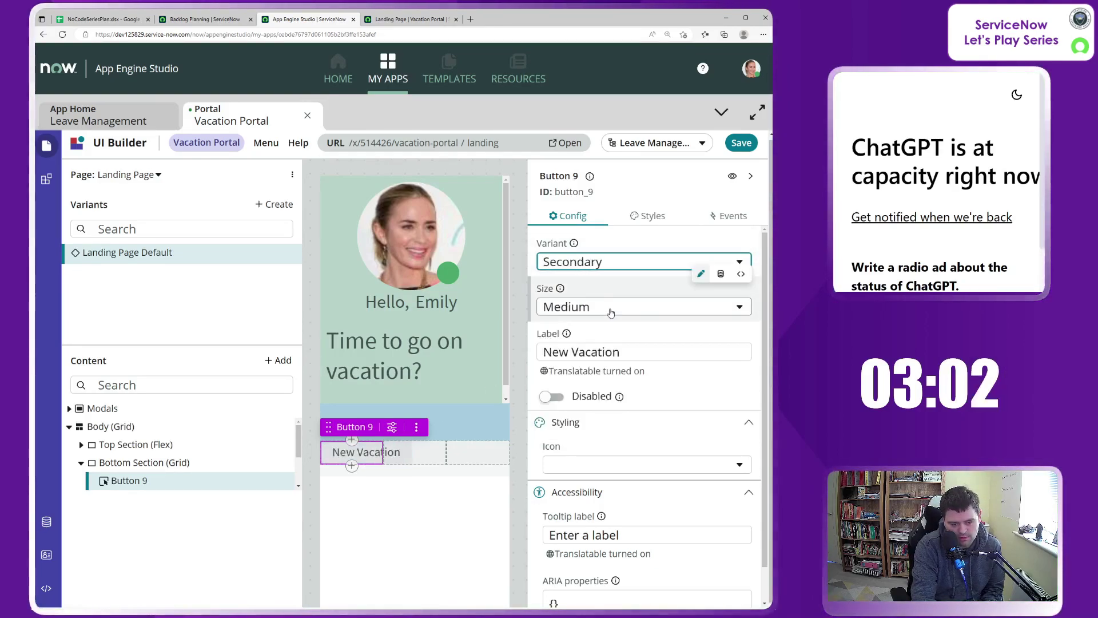
pyautogui.click(600, 262)
pyautogui.click(590, 282)
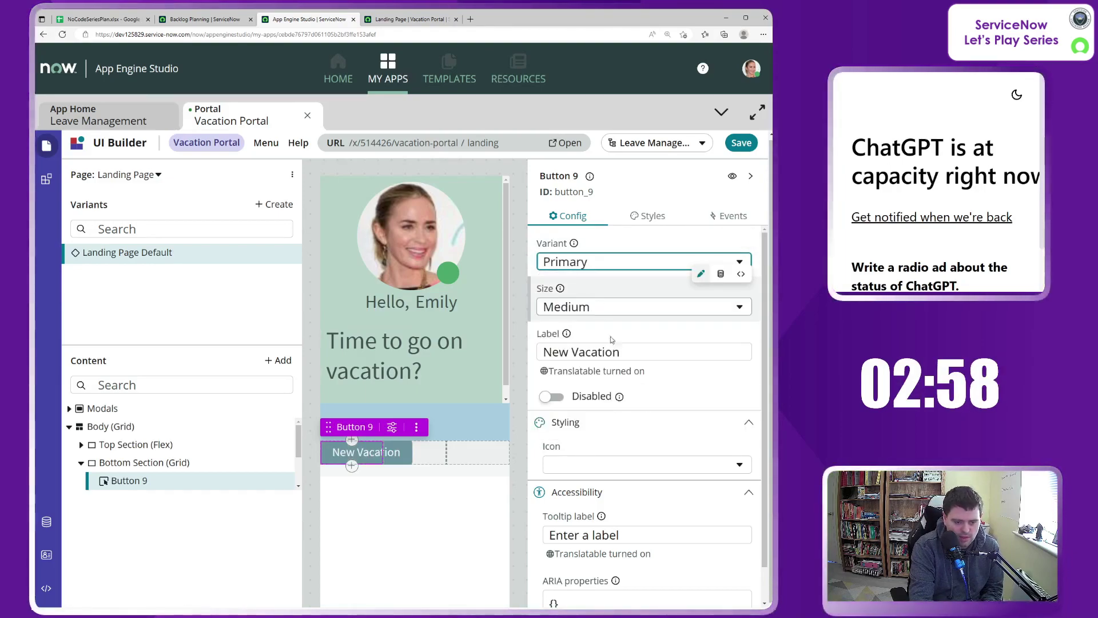
pyautogui.scroll(-1, 639, 431)
pyautogui.scroll(1, 640, 400)
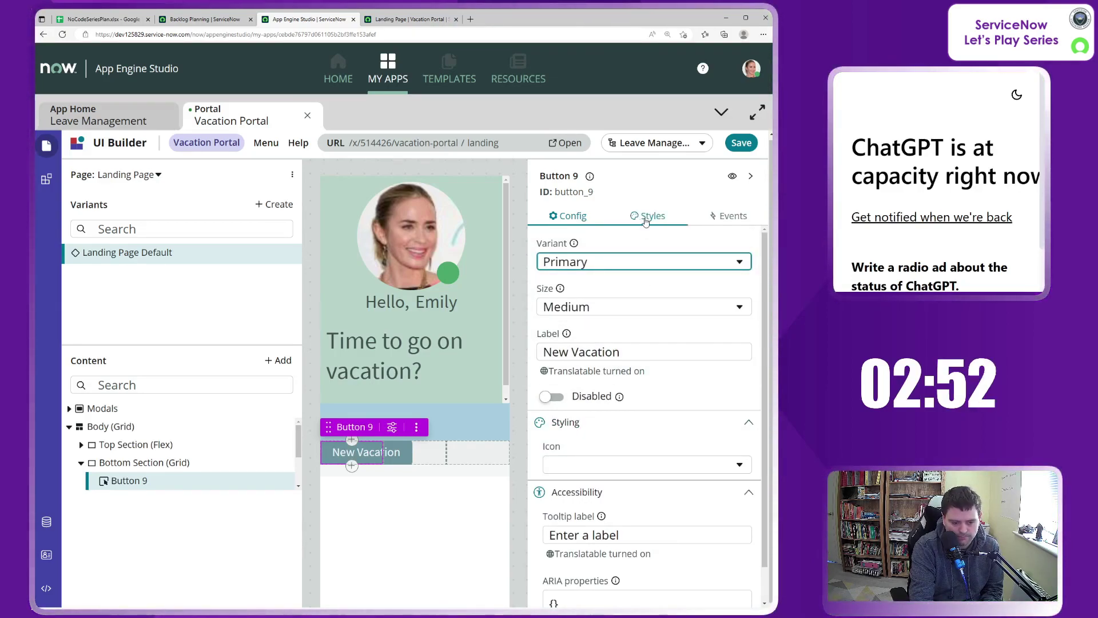
pyautogui.scroll(-1, 665, 412)
pyautogui.scroll(1, 663, 409)
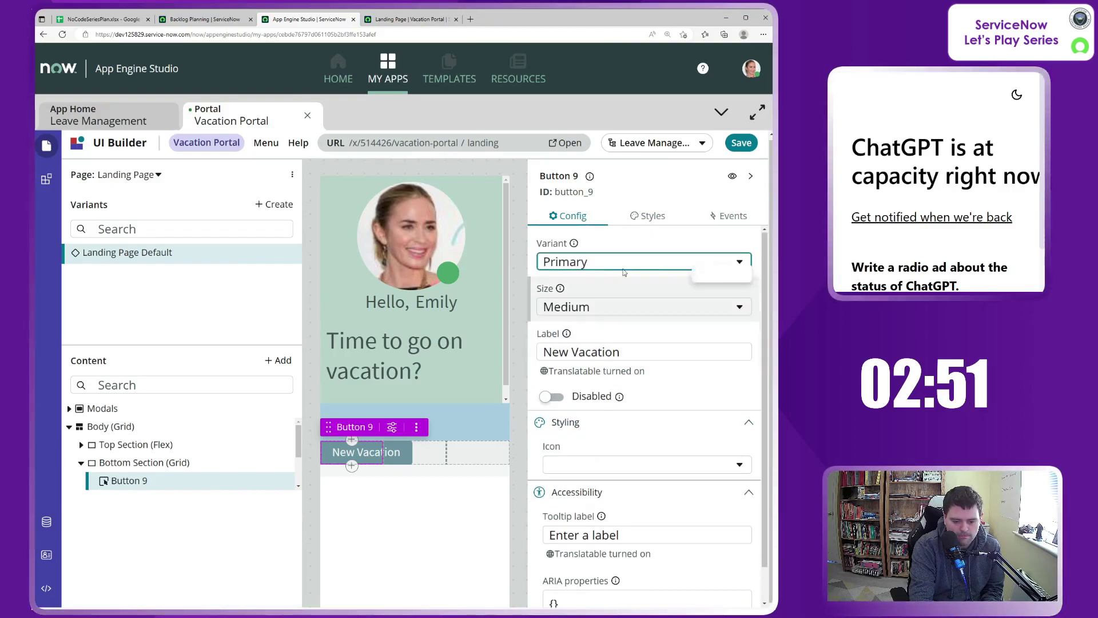
pyautogui.click(652, 218)
pyautogui.click(569, 216)
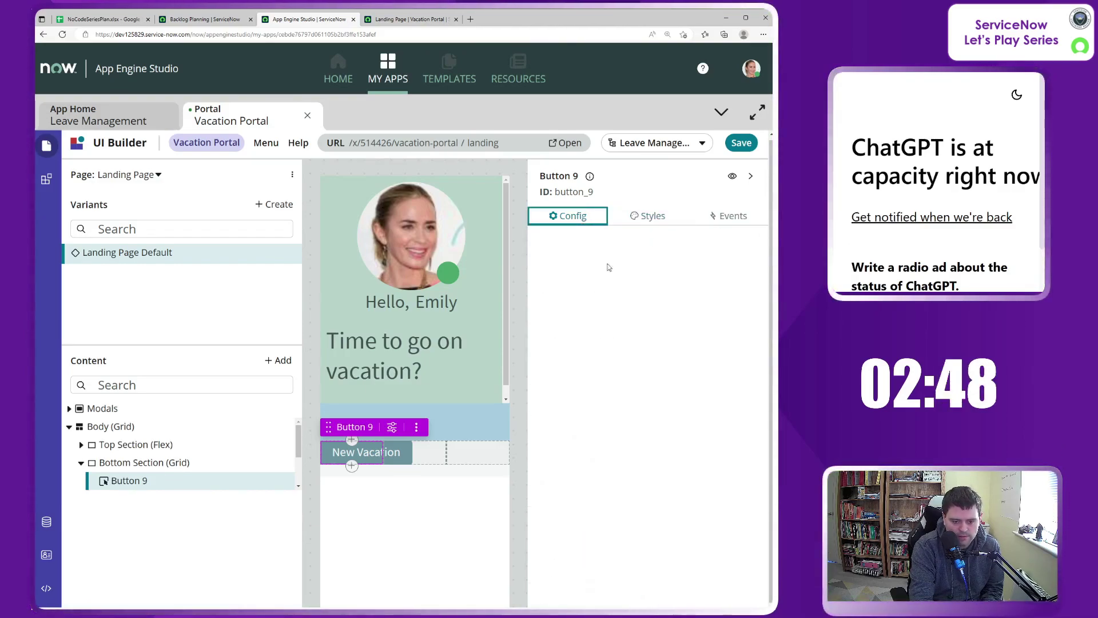
# Search the icon choices for the New Vacation button for "holida".
pyautogui.scroll(-1, 660, 389)
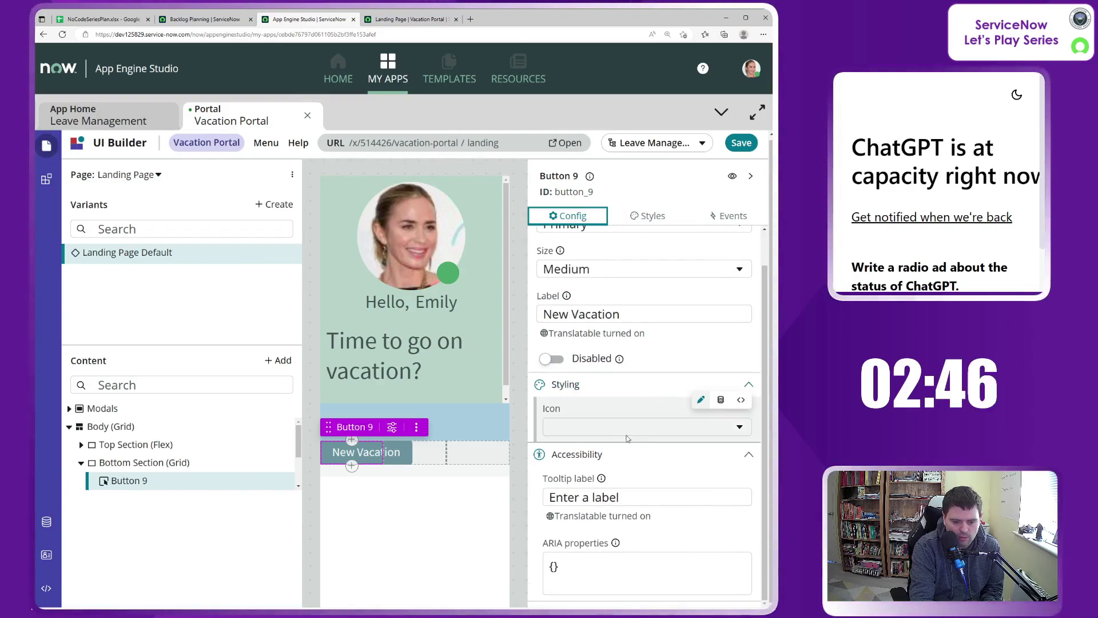
pyautogui.click(735, 429)
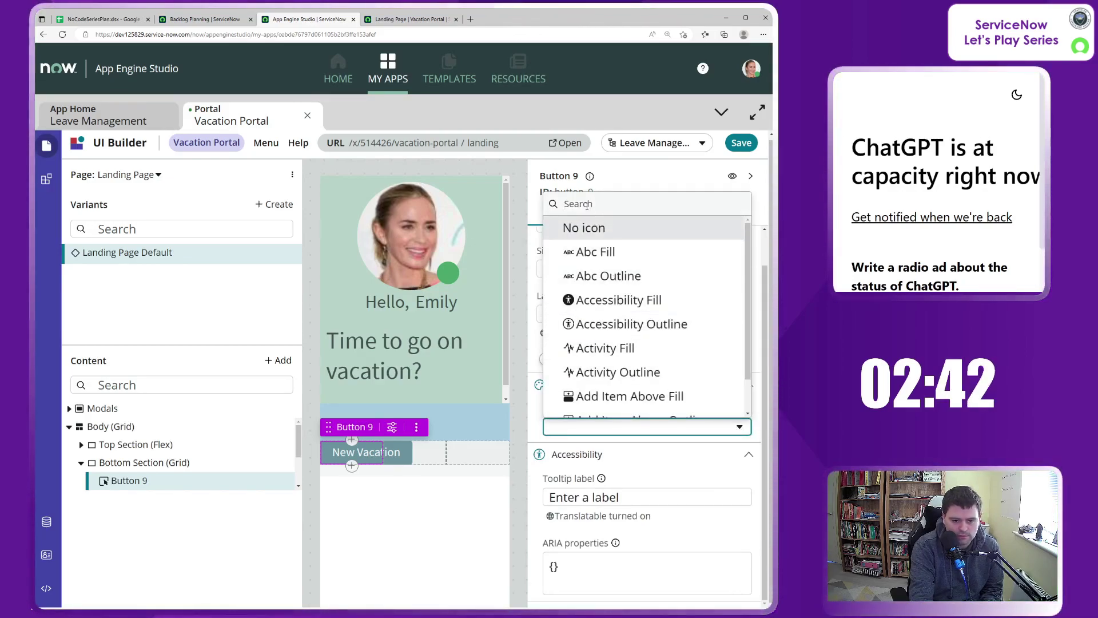
pyautogui.scroll(-1, 629, 313)
pyautogui.scroll(1, 629, 314)
pyautogui.write('holida')
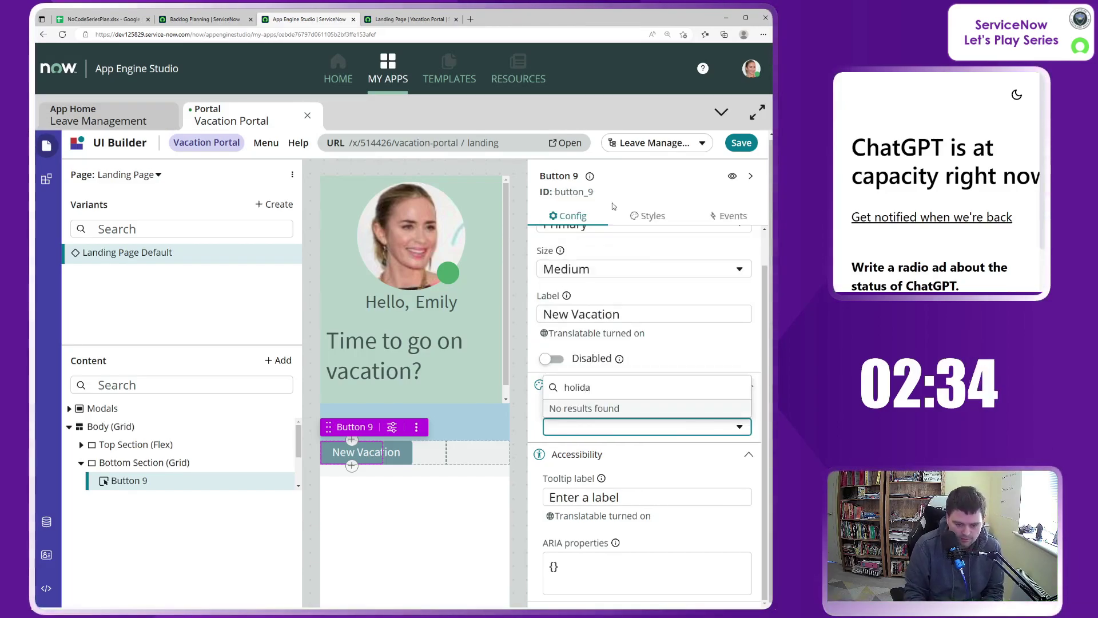
# Search the icon choices for "vac" and set the New Vacation button's icon to Vacation Fill.
pyautogui.press('BackSpace')
pyautogui.press('BackSpace')
pyautogui.press('BackSpace')
pyautogui.press('BackSpace')
pyautogui.press('BackSpace')
pyautogui.press('BackSpace')
pyautogui.write('vacat')
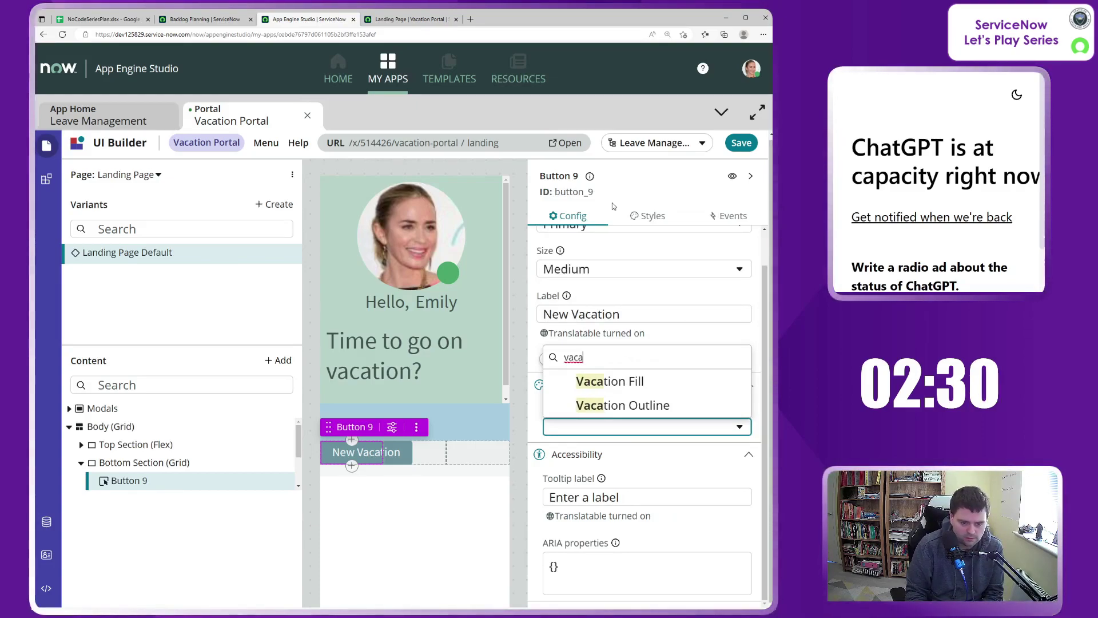
pyautogui.press('BackSpace')
pyautogui.press('BackSpace')
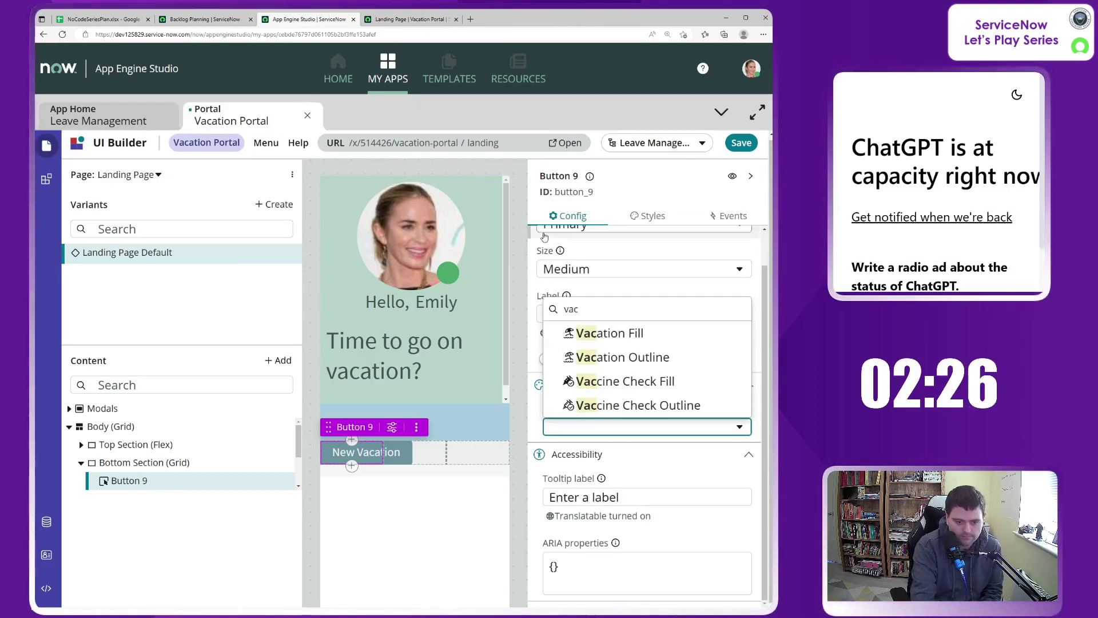
pyautogui.click(651, 339)
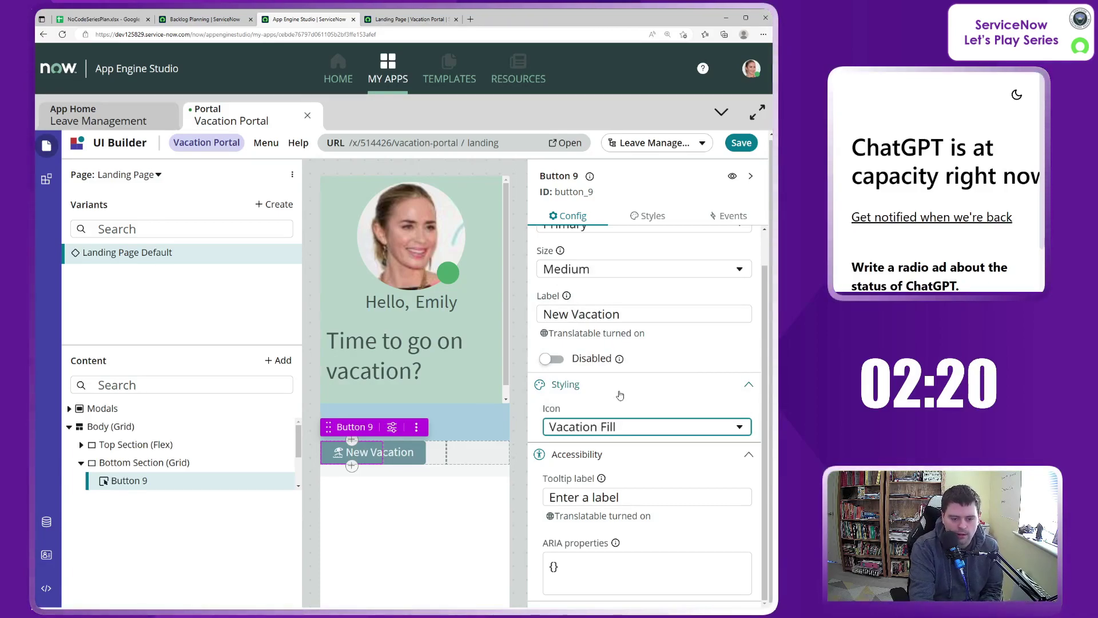
# Collapse the component configuration to widen the page preview, and save the landing page.
pyautogui.scroll(1, 653, 387)
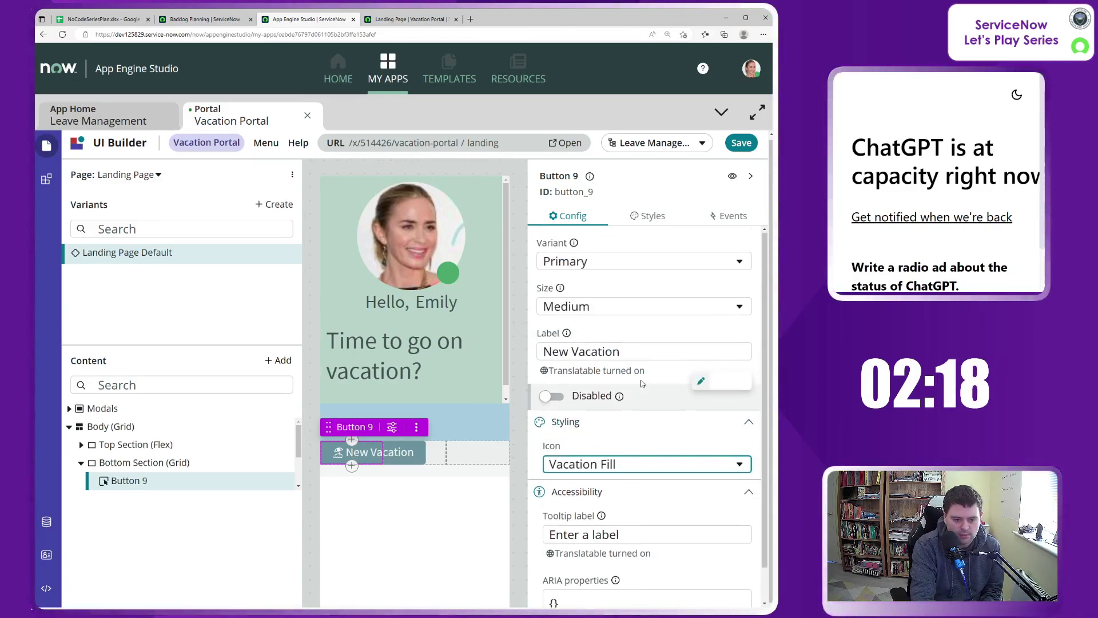
pyautogui.click(639, 218)
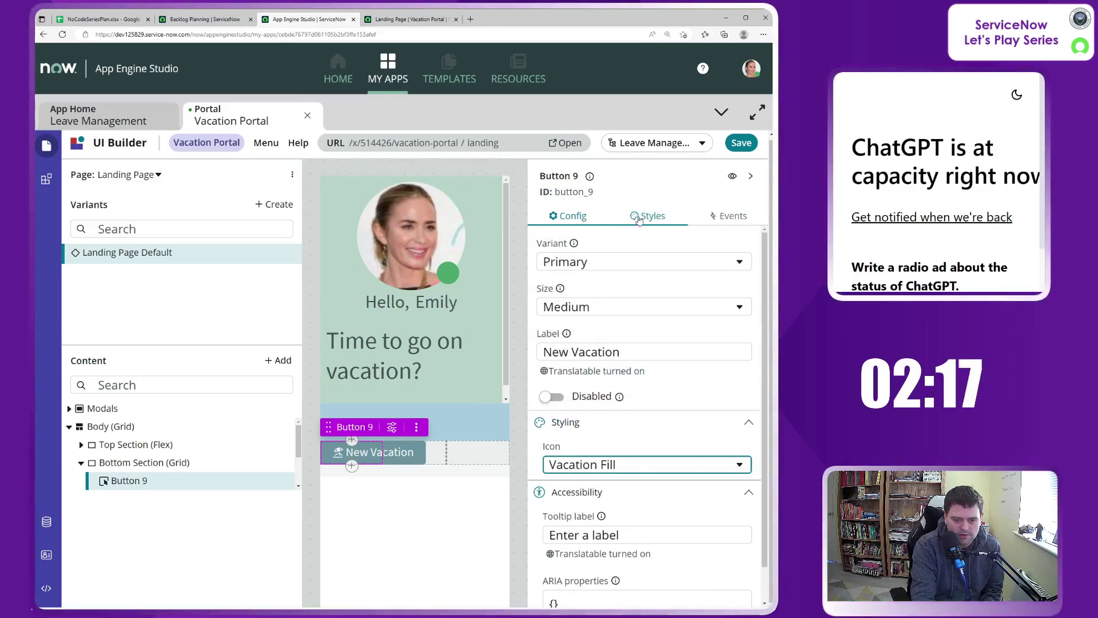
pyautogui.click(749, 177)
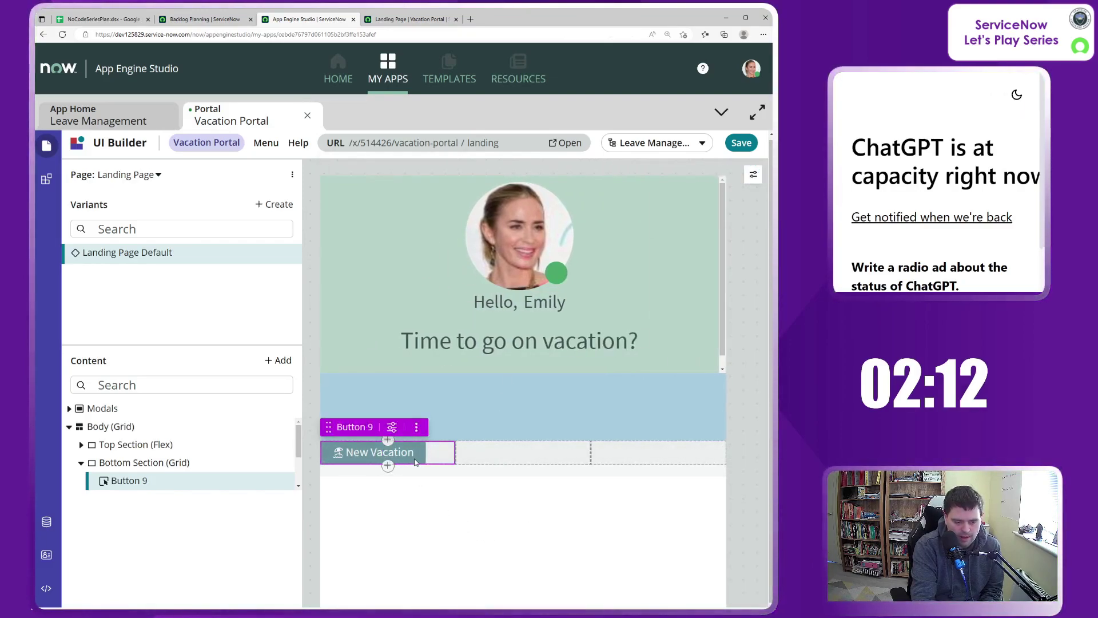
pyautogui.click(516, 452)
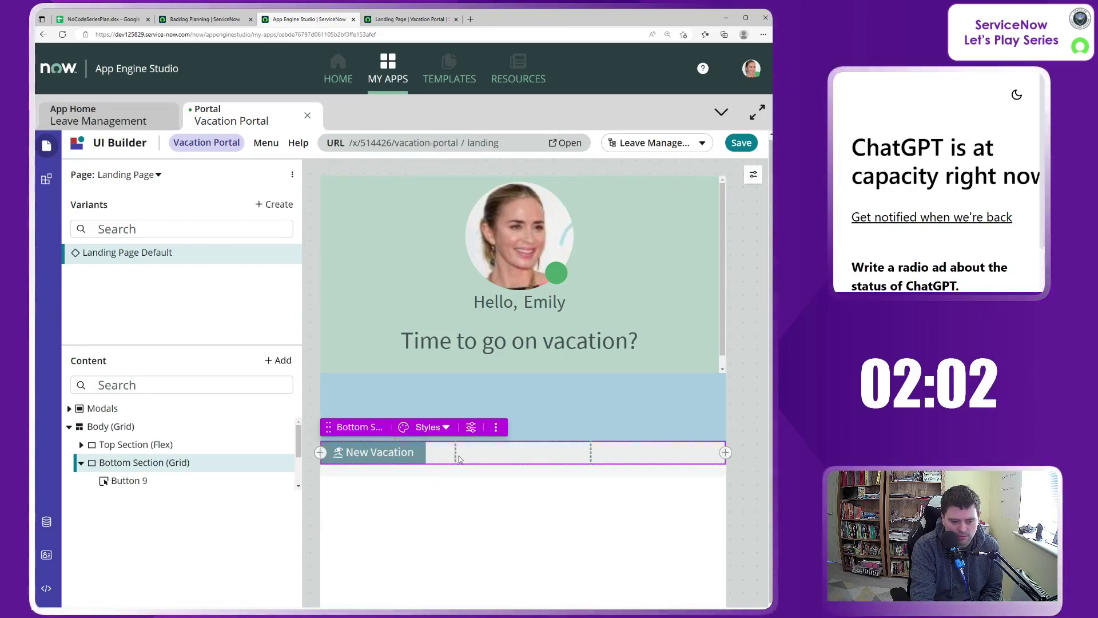
pyautogui.click(415, 464)
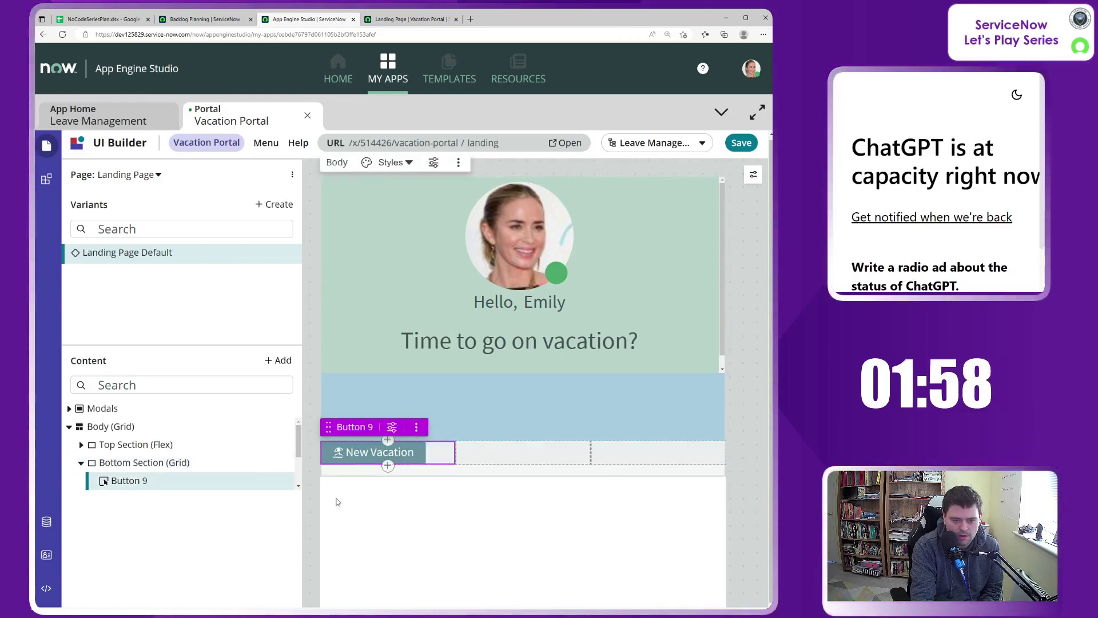
pyautogui.click(741, 143)
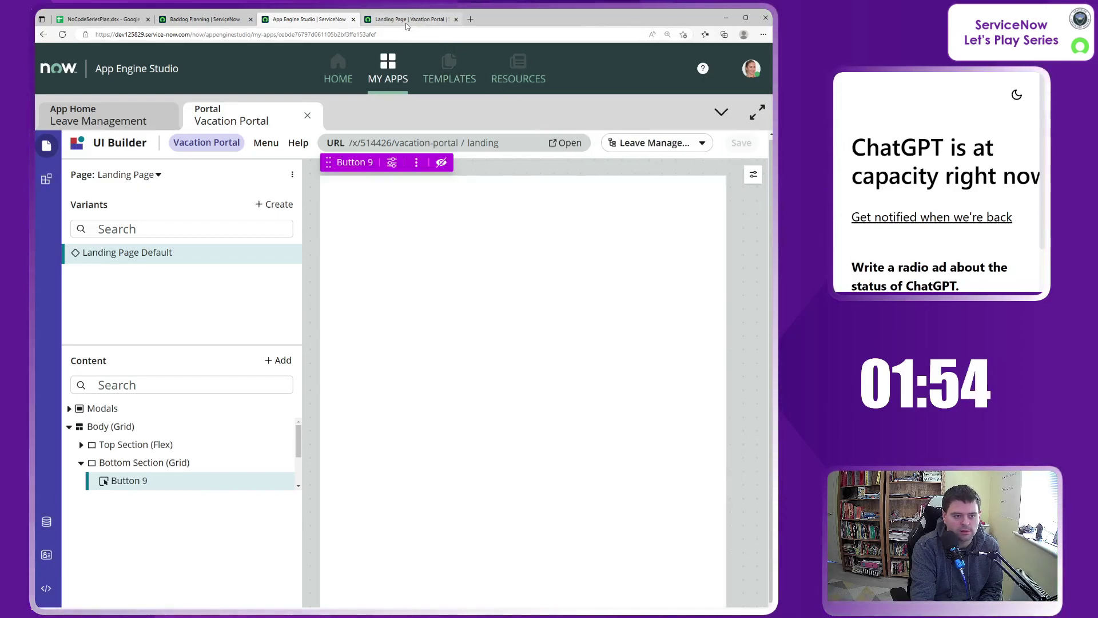
# Reload the live Vacation Portal landing page to check how the New Vacation button is displayed.
pyautogui.click(407, 19)
pyautogui.click(403, 36)
pyautogui.press('Return')
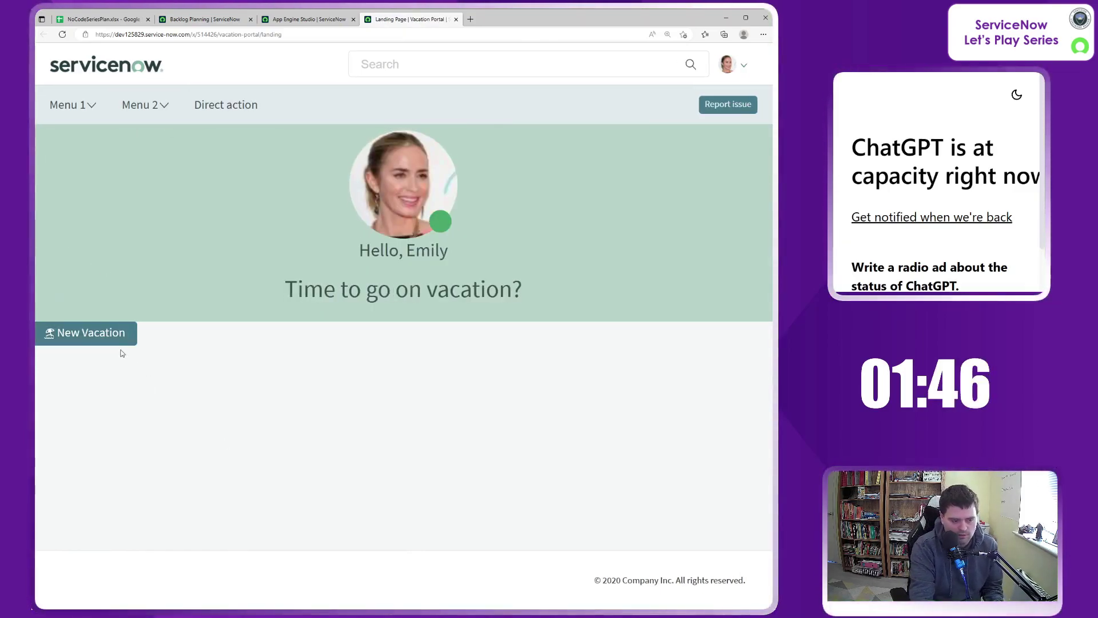
# Return to the landing page in App Engine Studio and add a standard Button component after the New Vacation button in the Bottom Section.
pyautogui.click(300, 22)
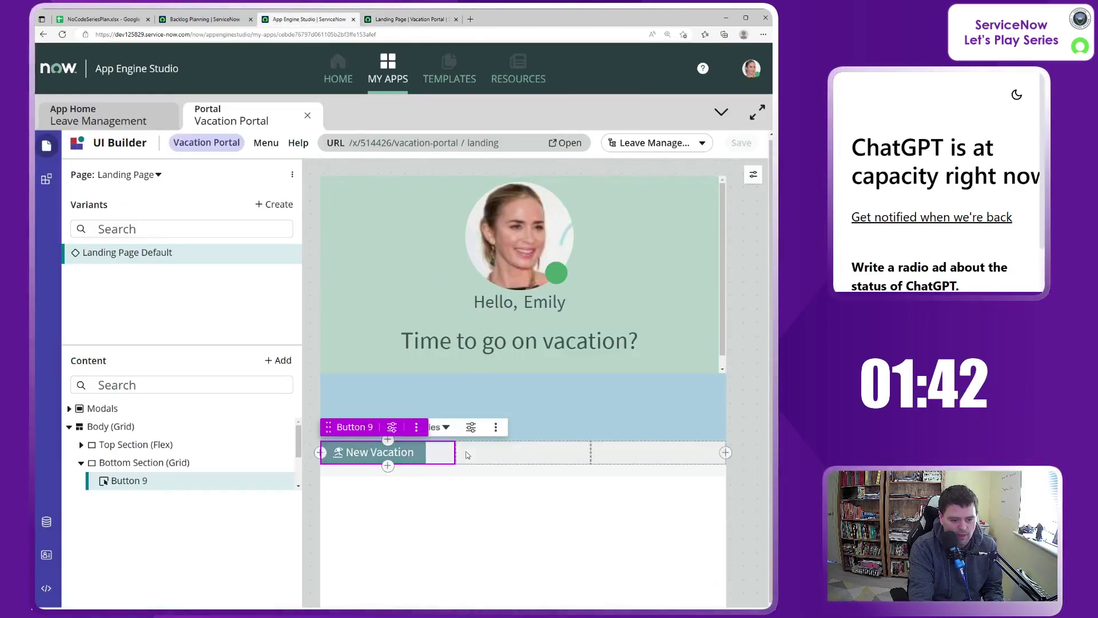
pyautogui.click(285, 481)
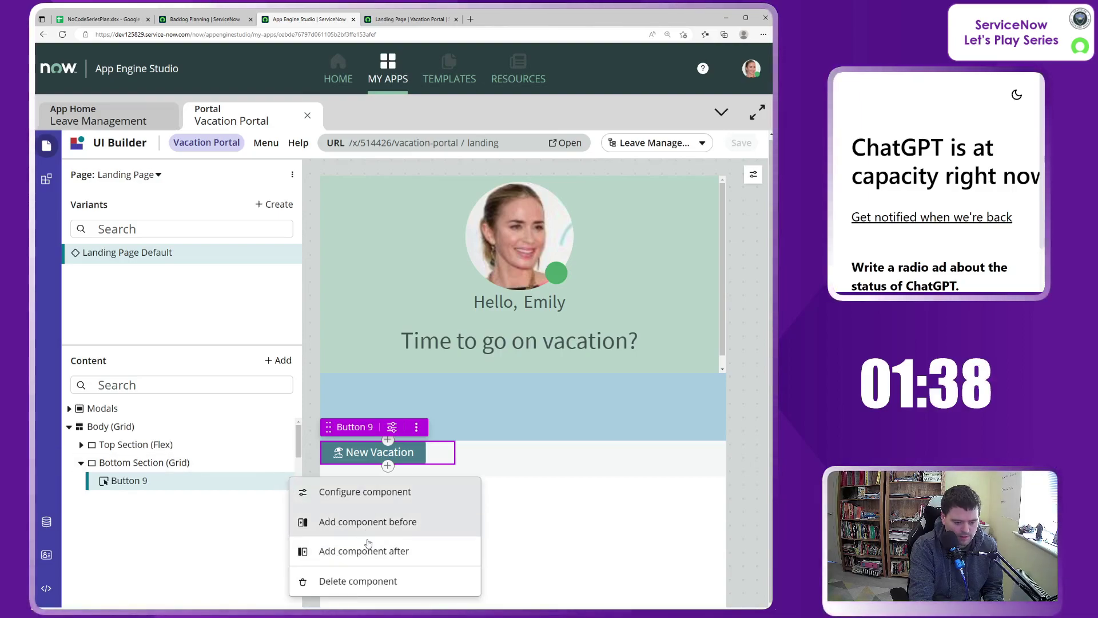
pyautogui.click(366, 522)
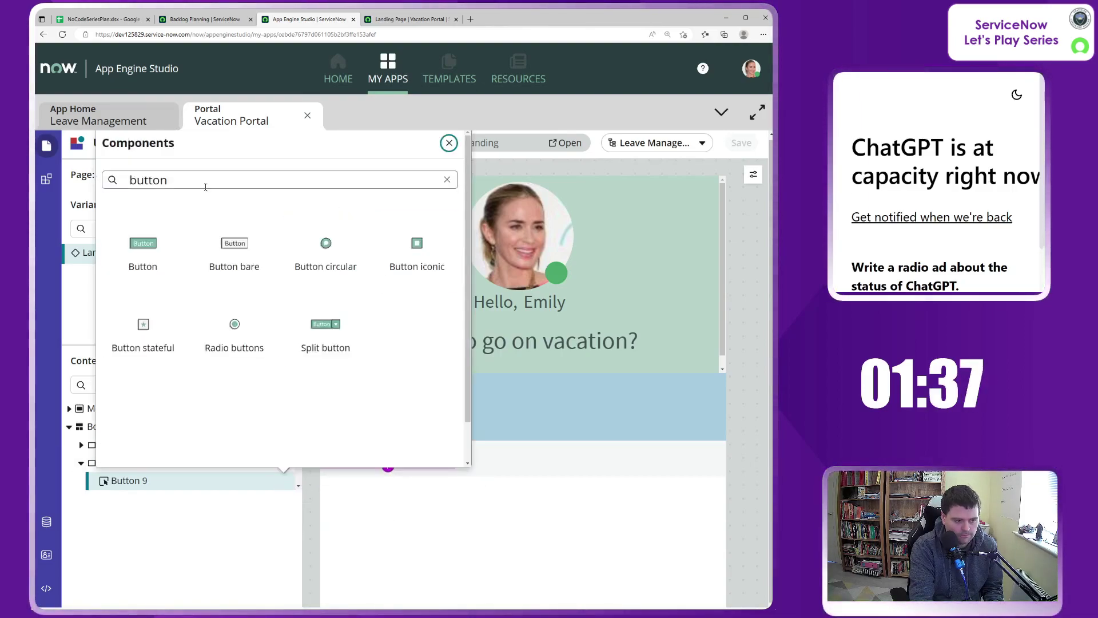
pyautogui.click(144, 244)
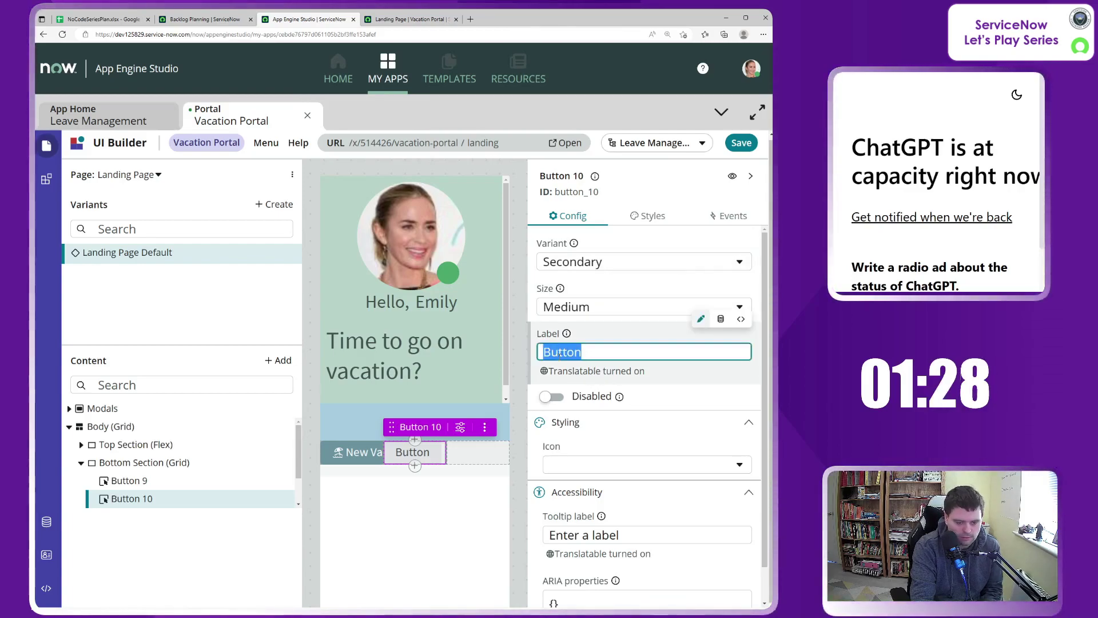
# Set the label of the second button in the Bottom Section to "Vacation Requests".
pyautogui.write('Vaction')
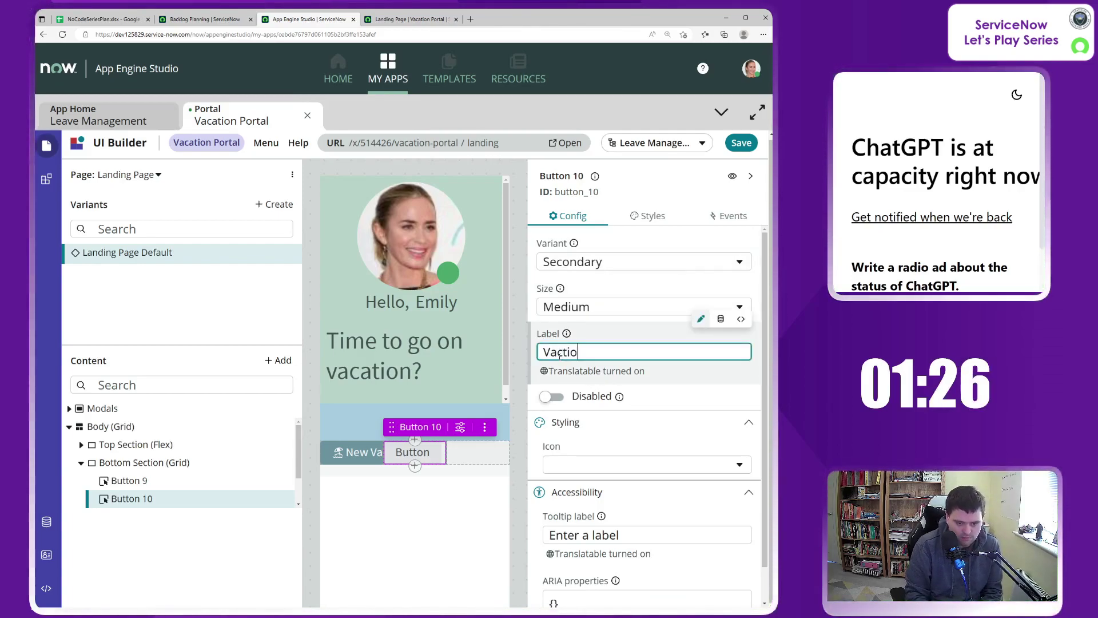
pyautogui.press('BackSpace')
pyautogui.press('BackSpace')
pyautogui.press('BackSpace')
pyautogui.press('BackSpace')
pyautogui.write('a')
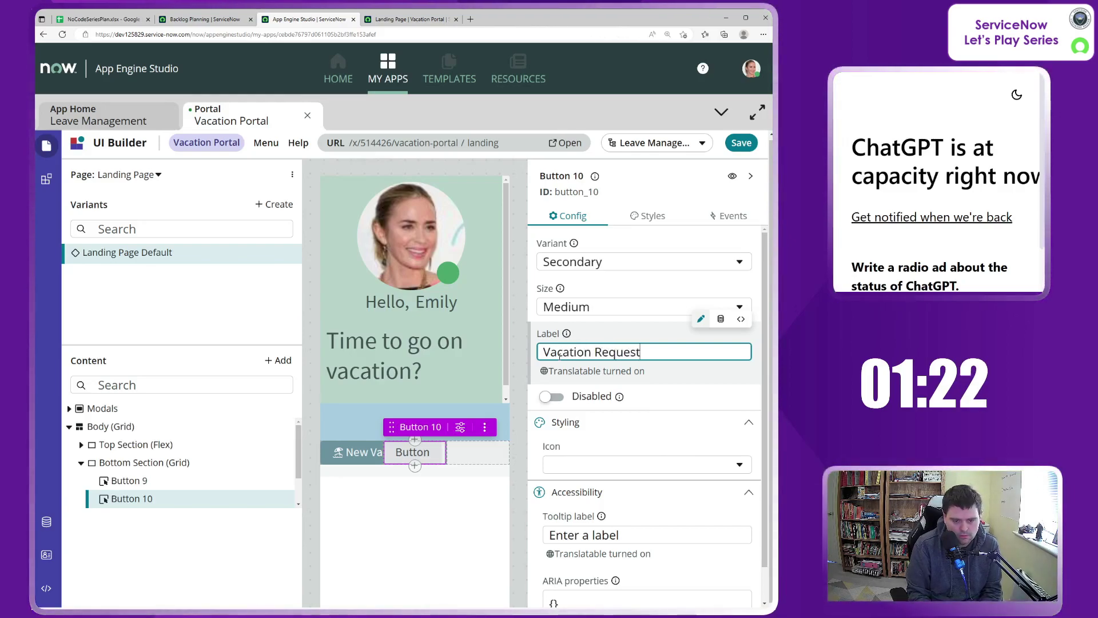
# Set the Vacation Requests button's variant to Primary and its icon to List Fill.
pyautogui.click(605, 262)
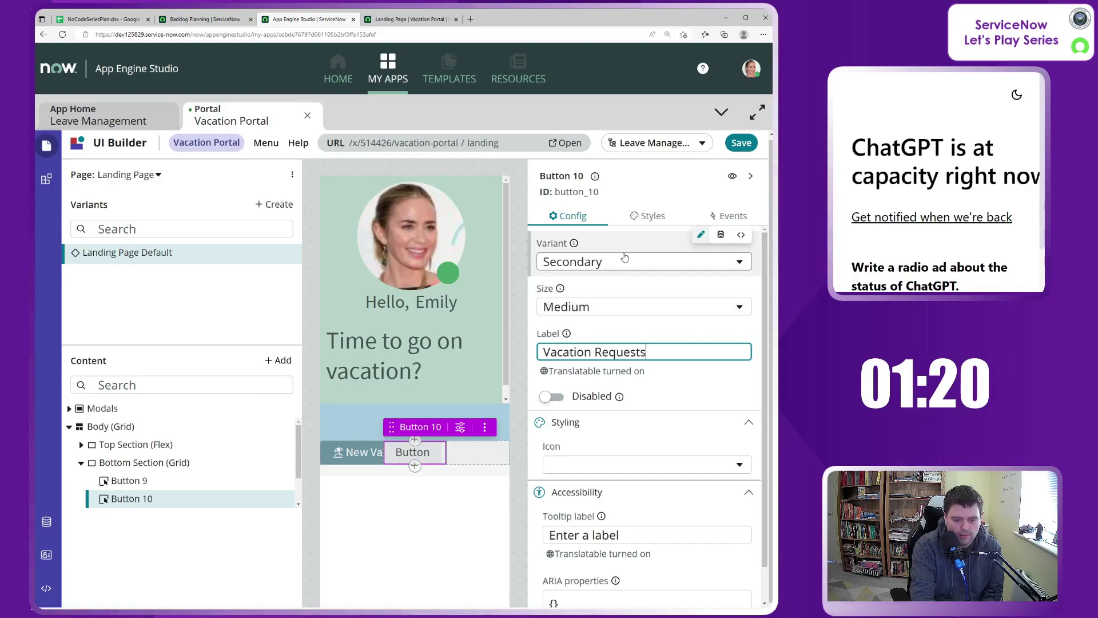
pyautogui.click(605, 290)
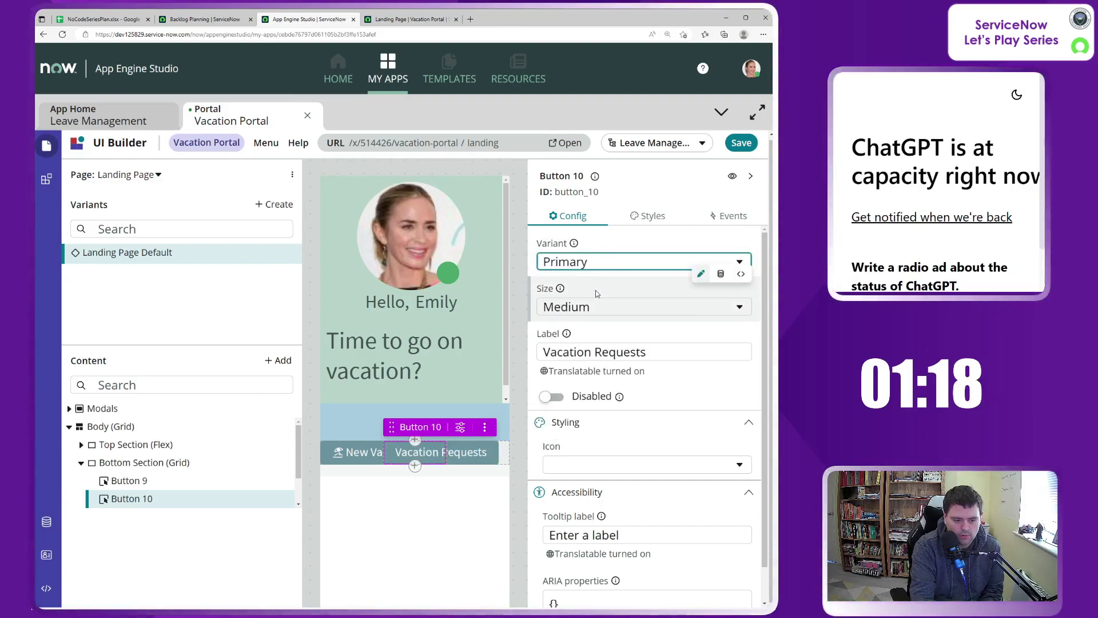
pyautogui.scroll(-1, 623, 405)
pyautogui.click(623, 426)
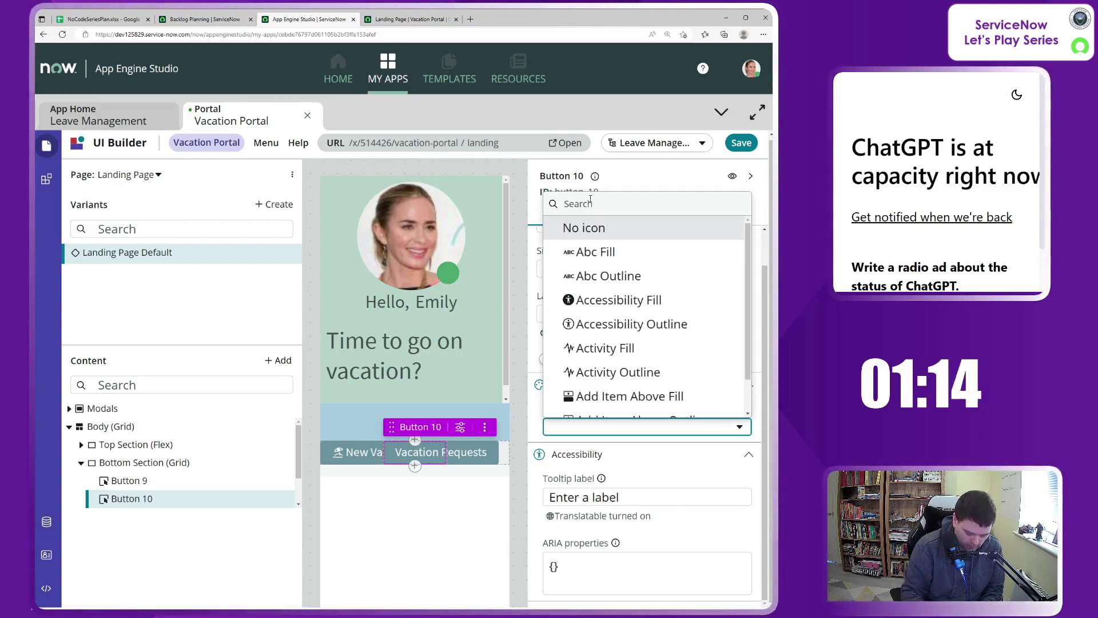
pyautogui.write('list')
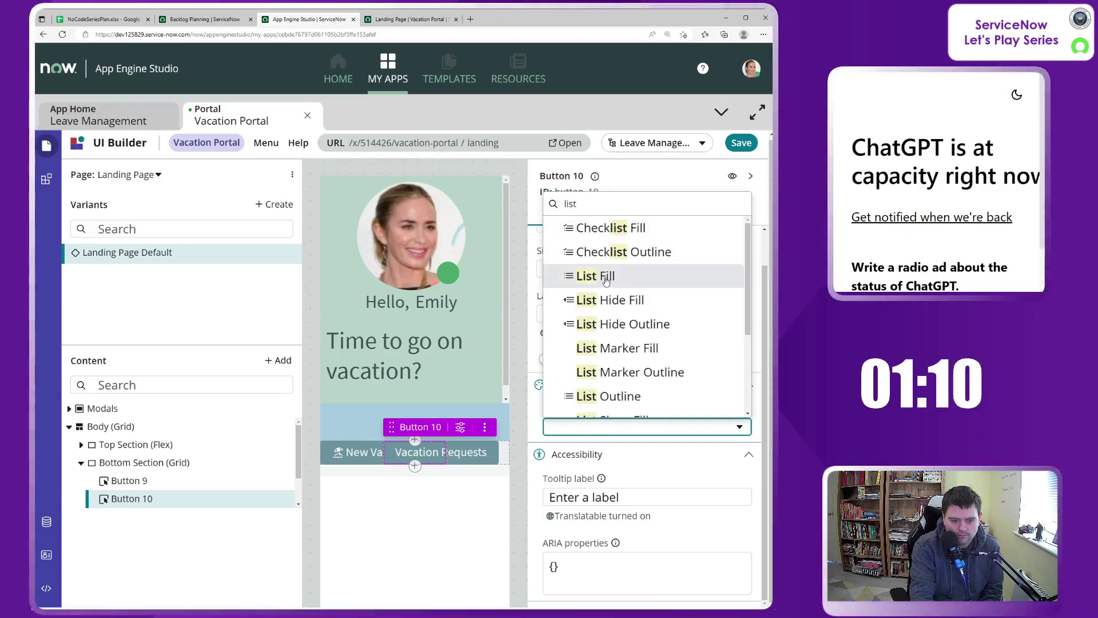
pyautogui.click(625, 278)
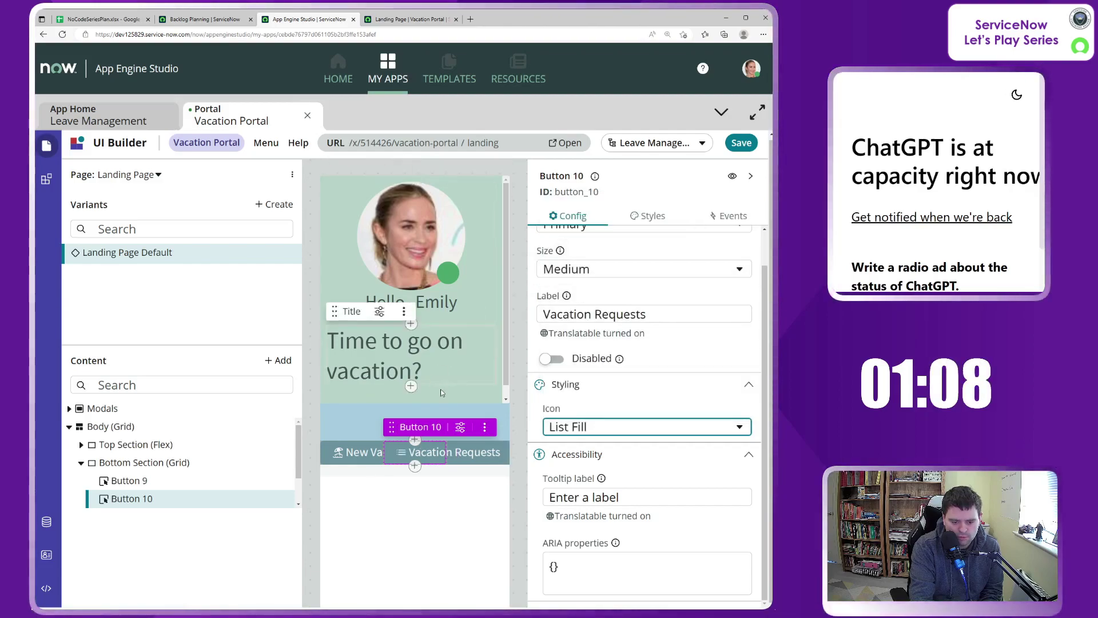
pyautogui.click(752, 178)
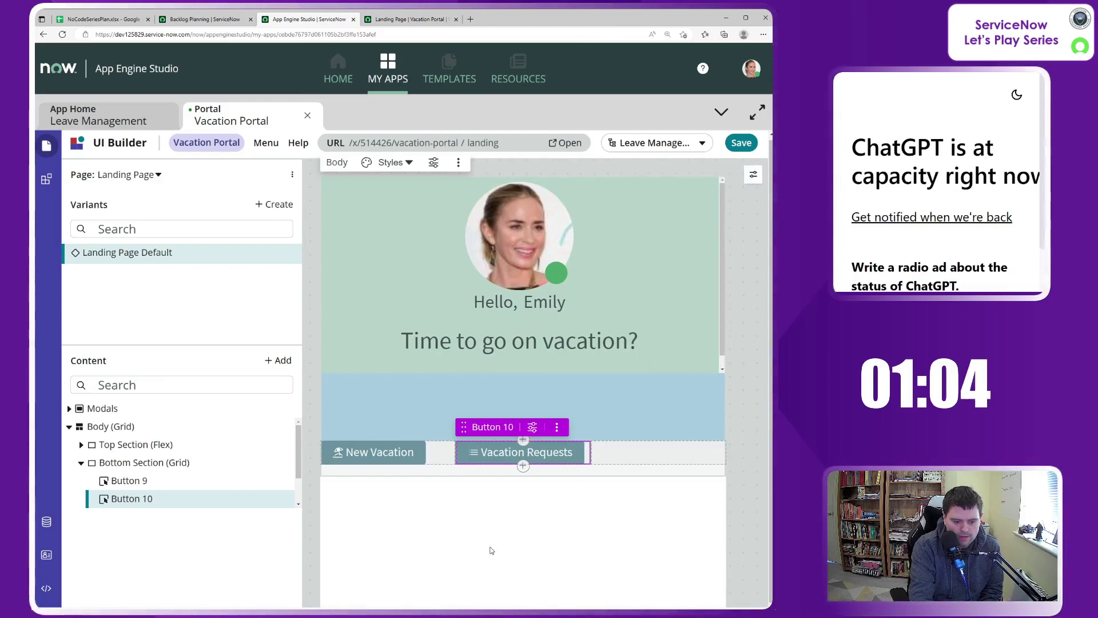
# Rename the first button component in the Bottom Section to "New Vacation Button".
pyautogui.click(269, 481)
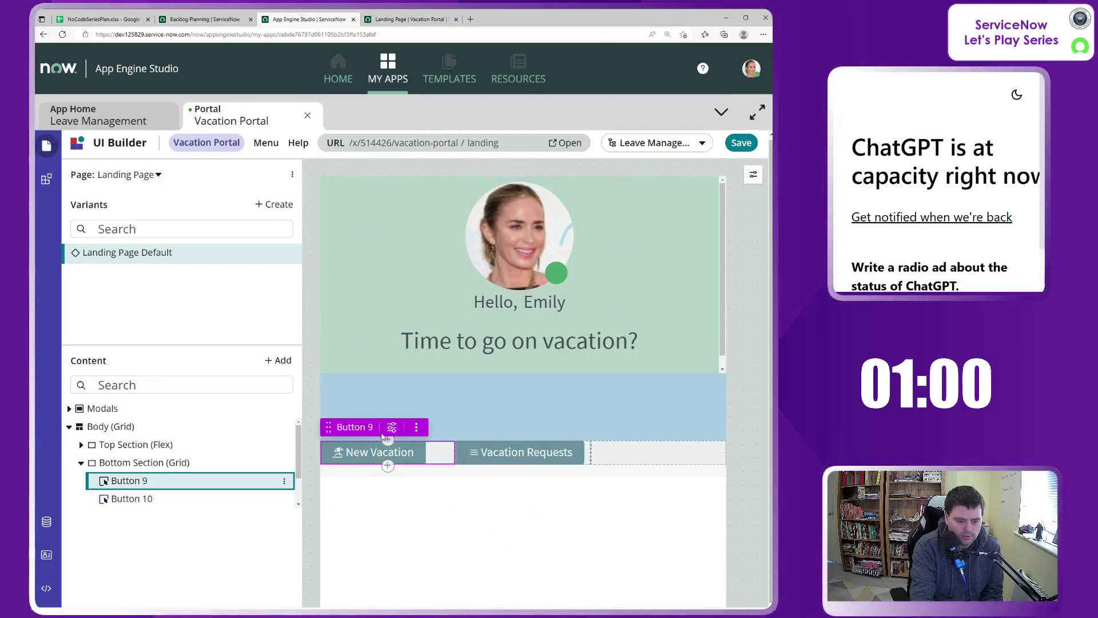
pyautogui.click(393, 433)
pyautogui.click(558, 178)
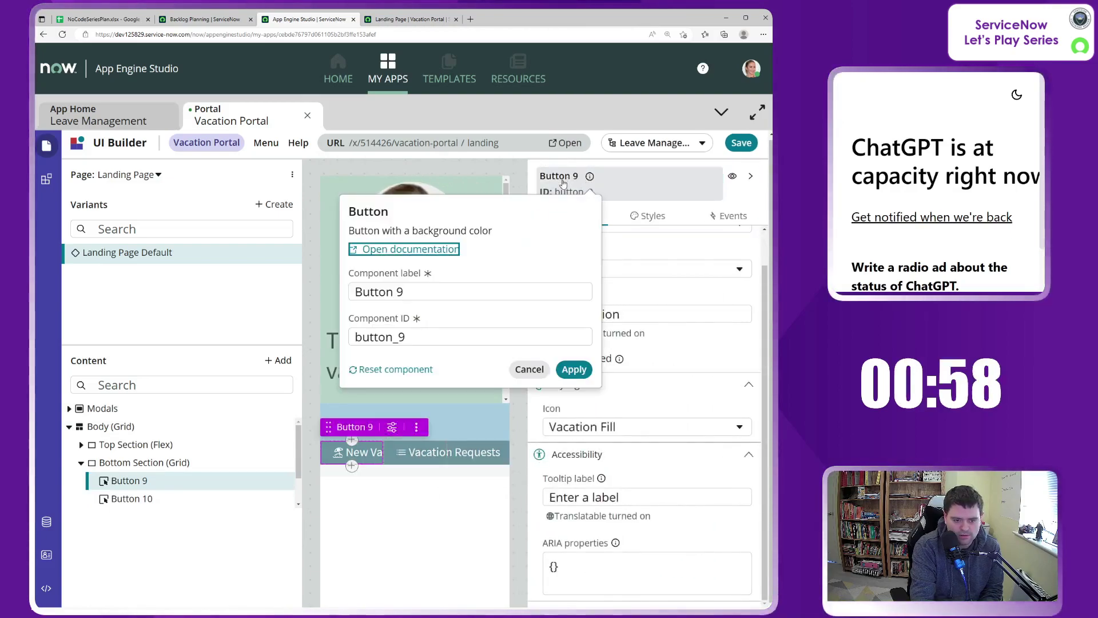
pyautogui.moveTo(417, 291); pyautogui.dragTo(328, 307)
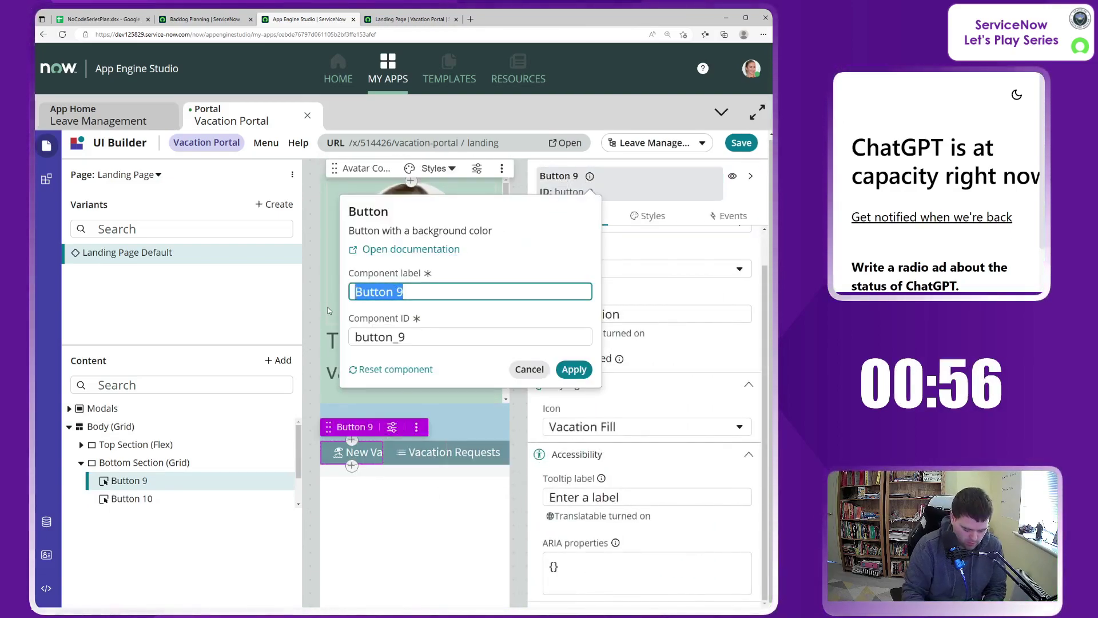
pyautogui.write('New Vacat')
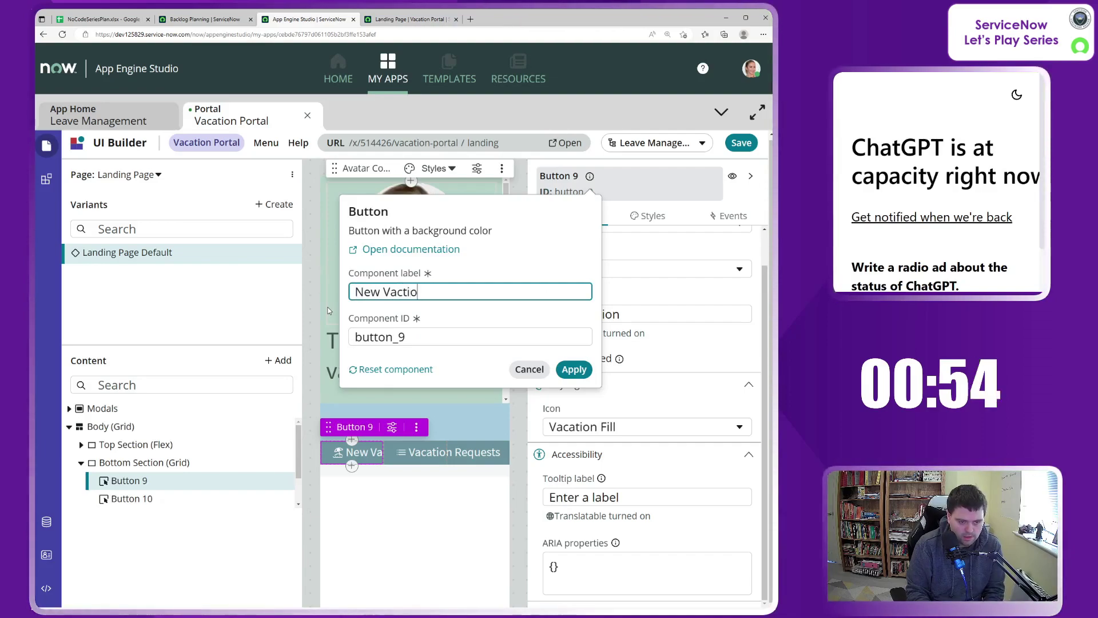
pyautogui.write('ion Button')
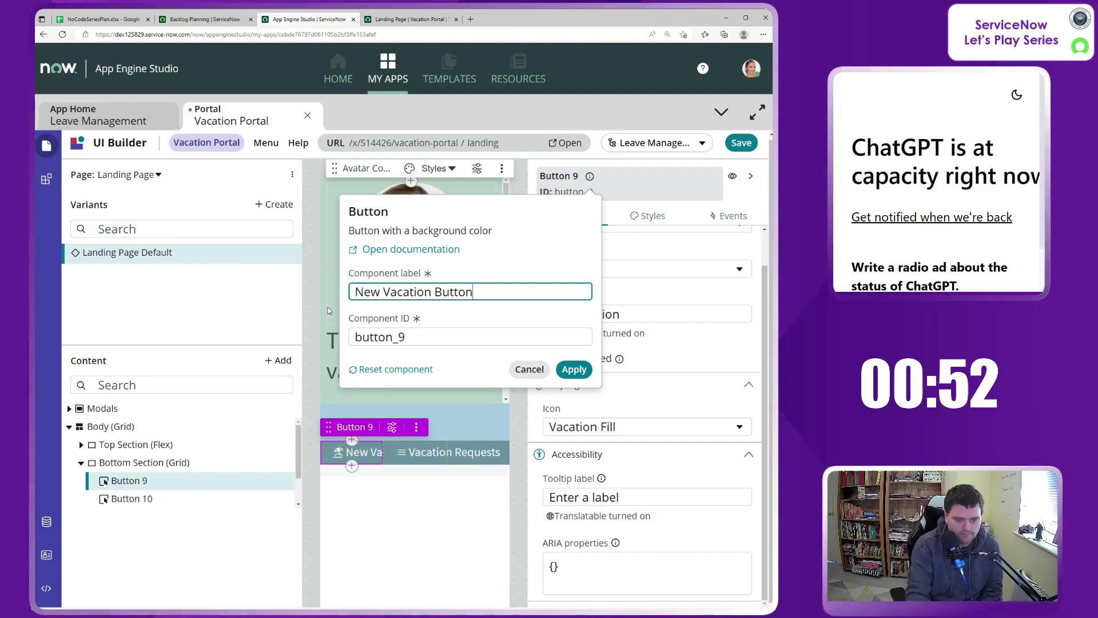
pyautogui.click(574, 369)
# Change the component label of the Vacation Requests button to "Vacation List".
pyautogui.press('Down')
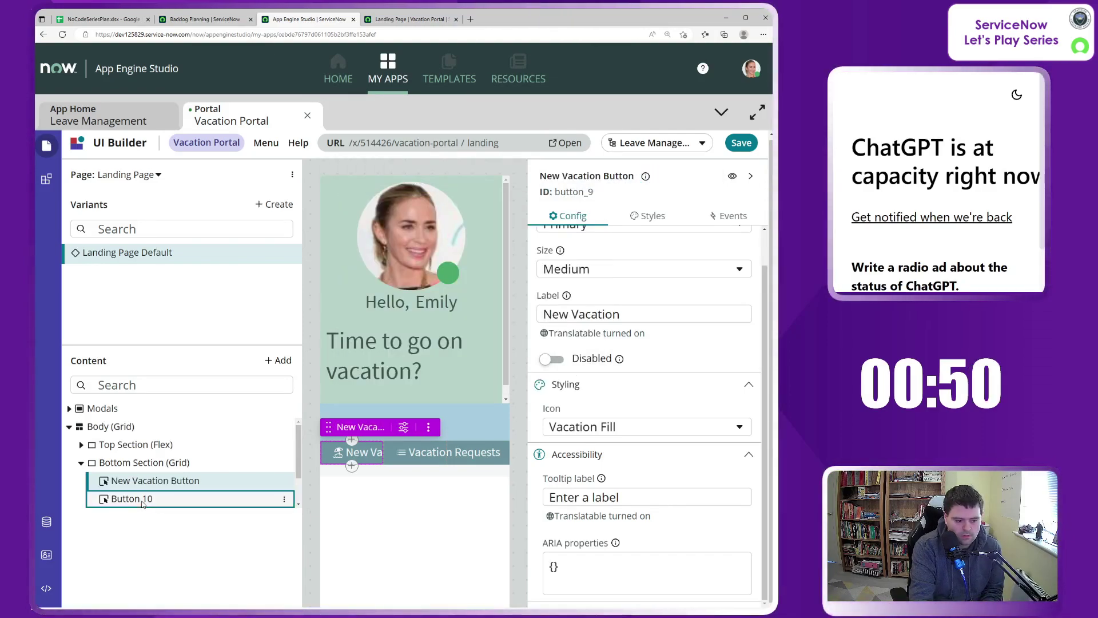
pyautogui.click(566, 176)
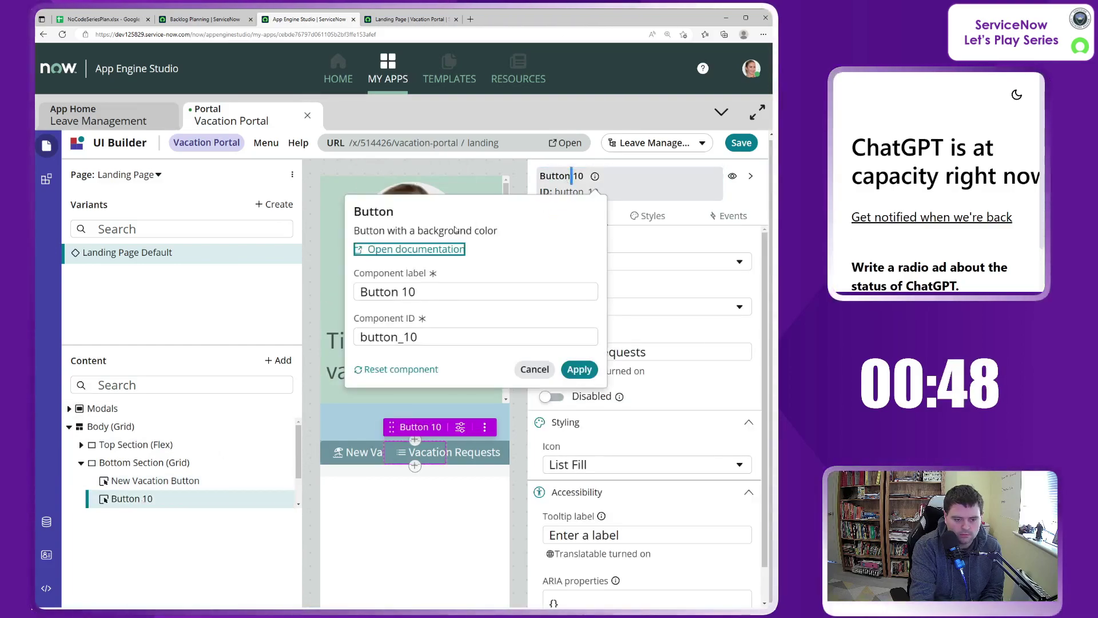
pyautogui.moveTo(443, 286); pyautogui.dragTo(362, 292)
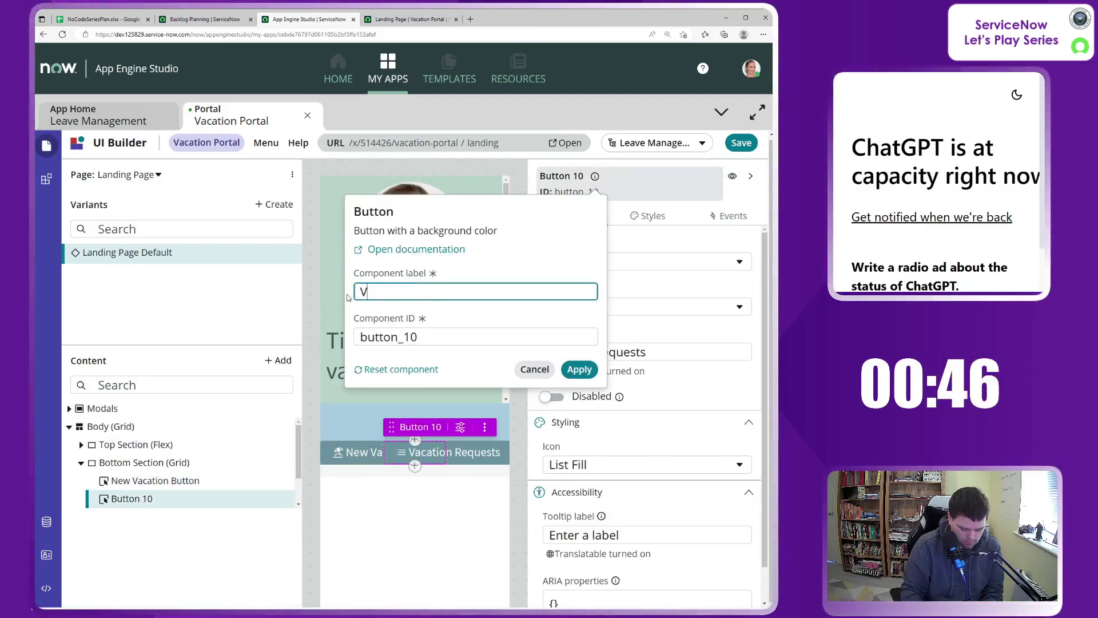
pyautogui.write('Vacation List')
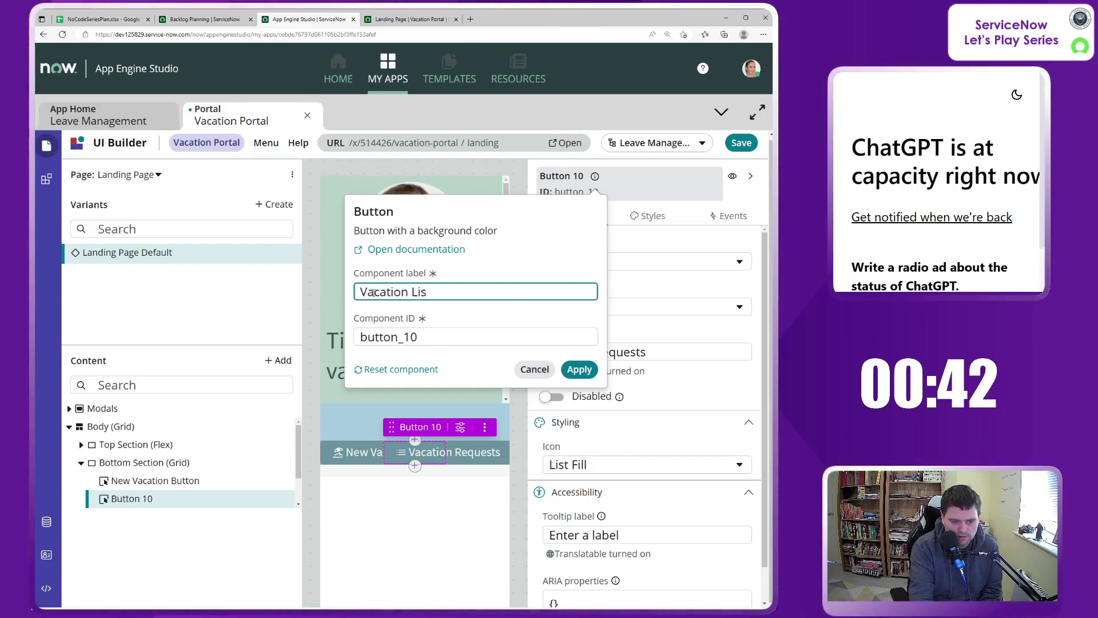
pyautogui.click(580, 369)
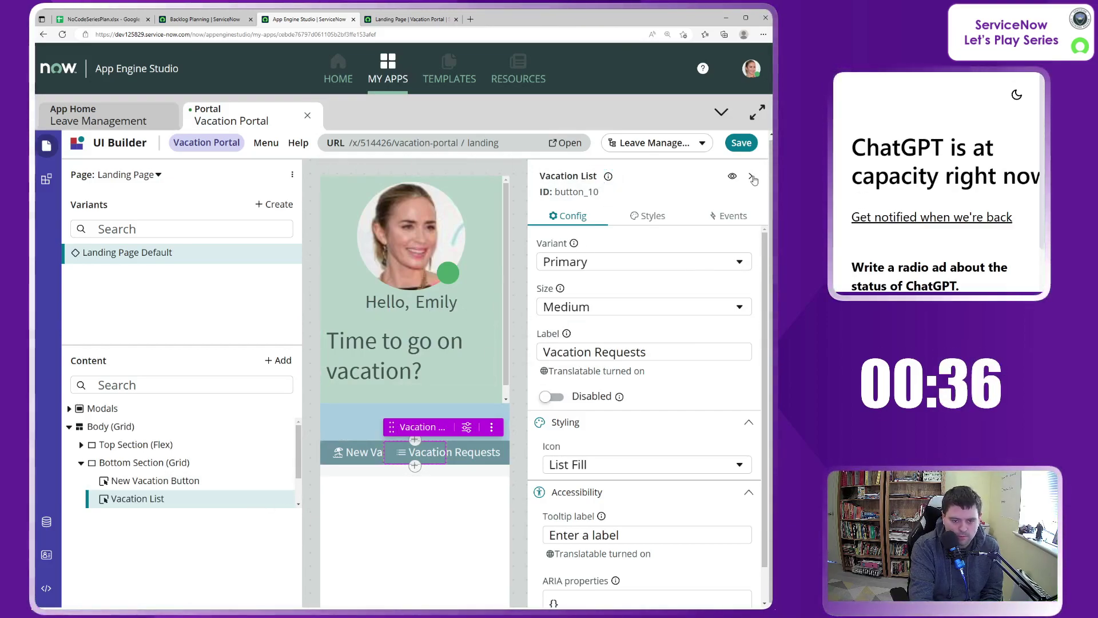
# Add a standard Button component after the Vacation List button in the Bottom Section.
pyautogui.click(752, 178)
pyautogui.click(287, 501)
pyautogui.click(393, 446)
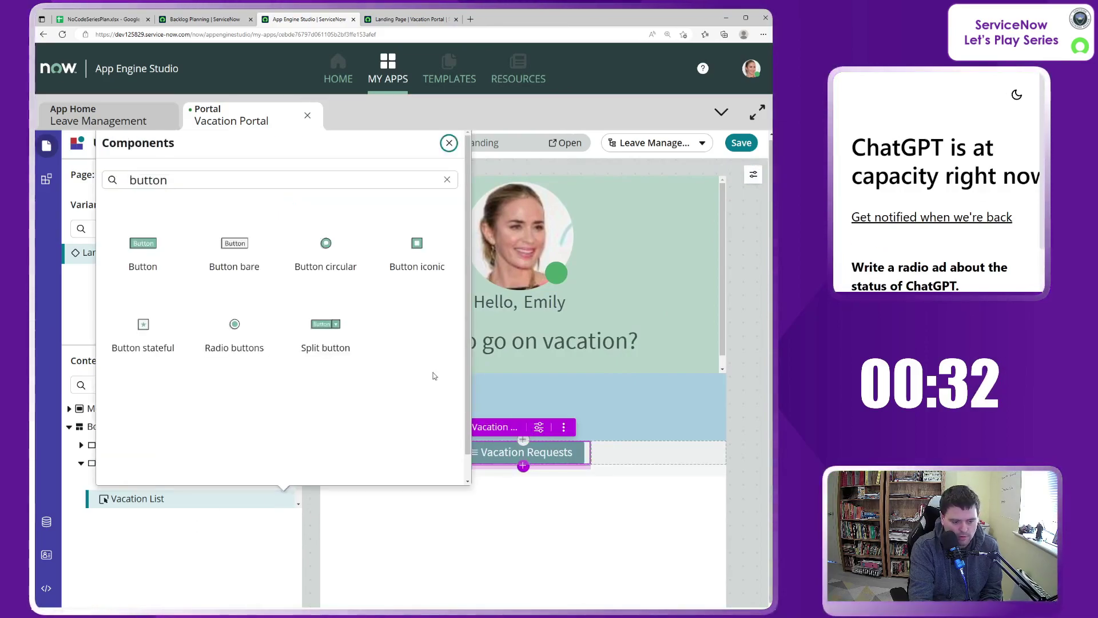
pyautogui.click(133, 242)
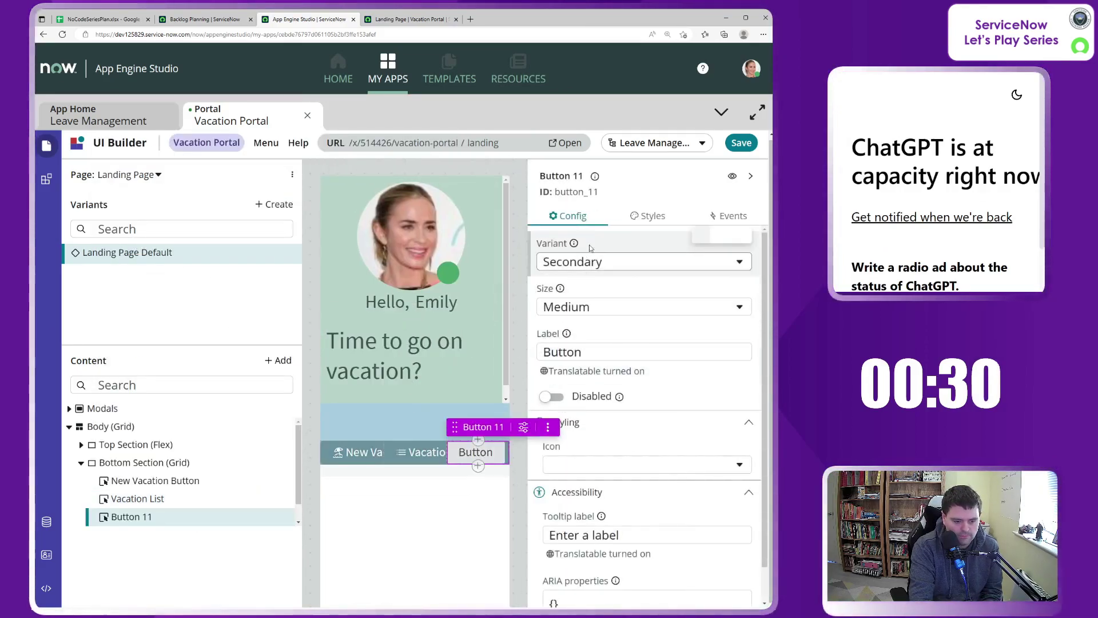
# Set the third button's variant to Primary and its label to "Vacation Calendar".
pyautogui.click(595, 262)
pyautogui.click(597, 291)
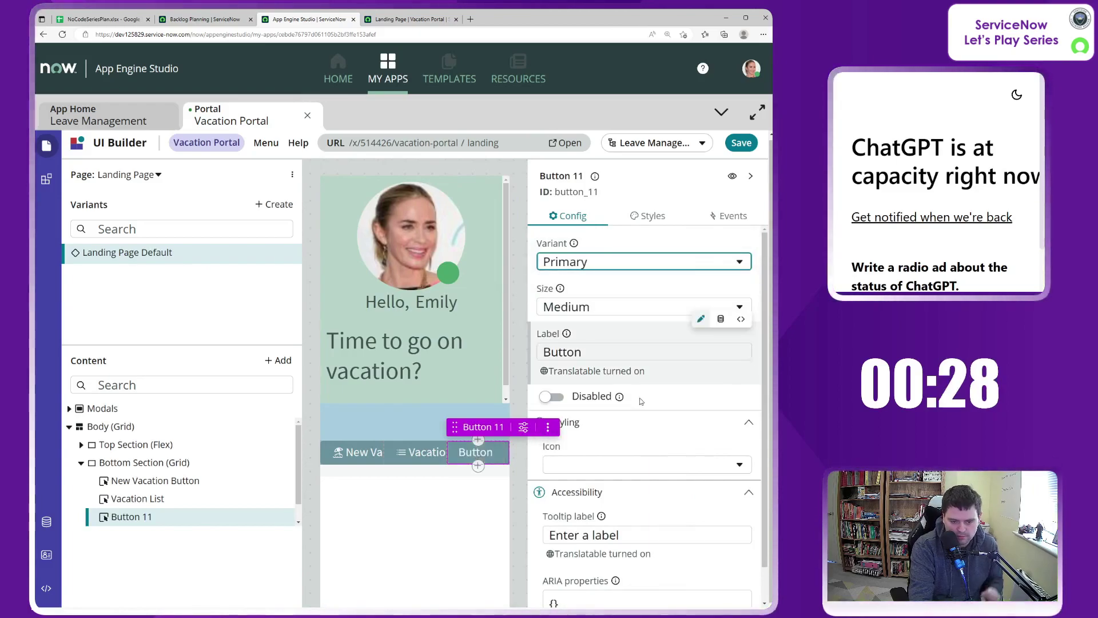
pyautogui.doubleClick(575, 351)
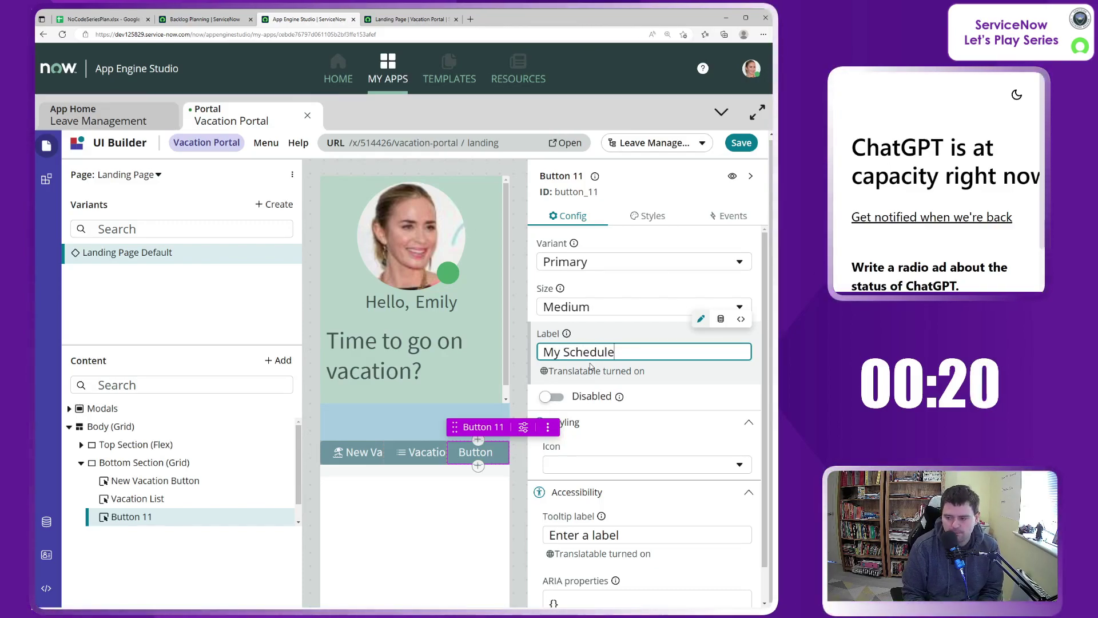
pyautogui.press('BackSpace')
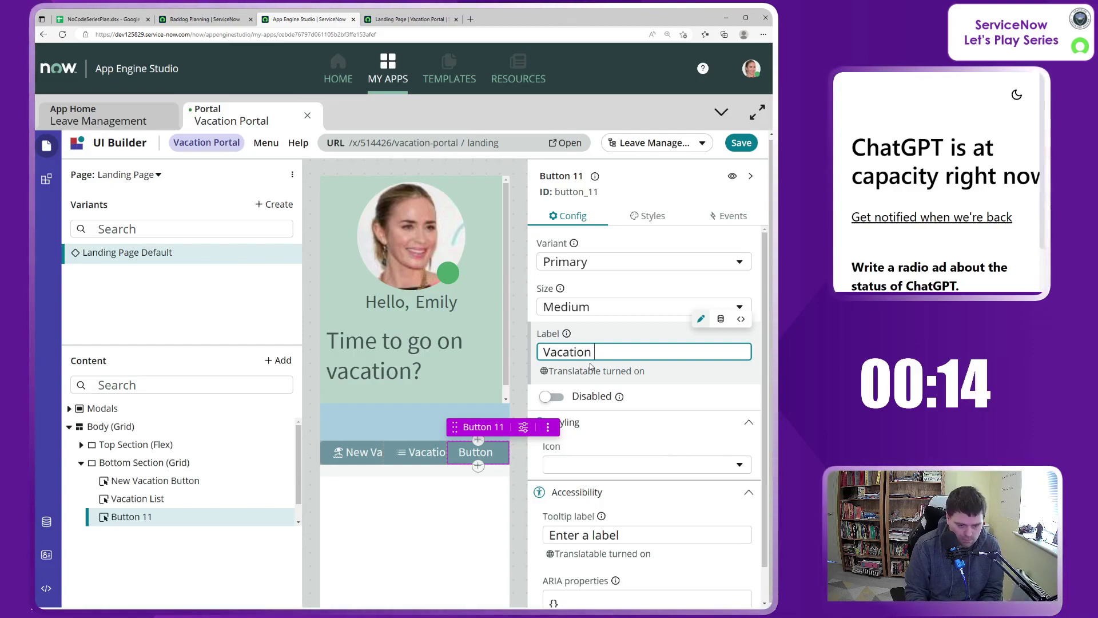
pyautogui.write('Calendar')
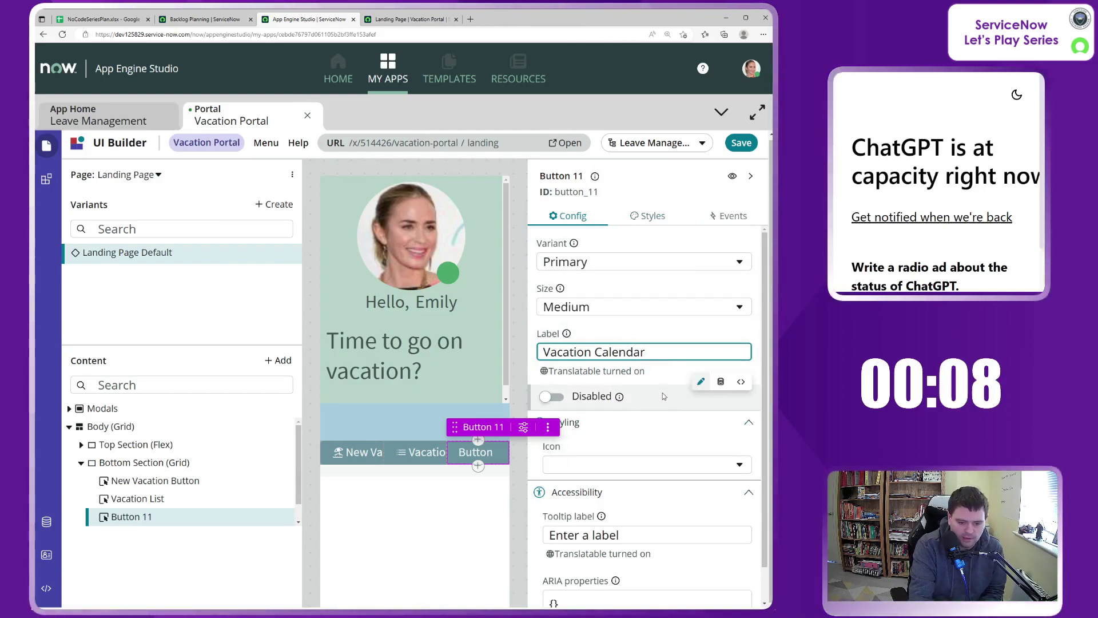
# Give the Vacation Calendar button the Calendar Days Fill icon and save the landing page.
pyautogui.click(640, 464)
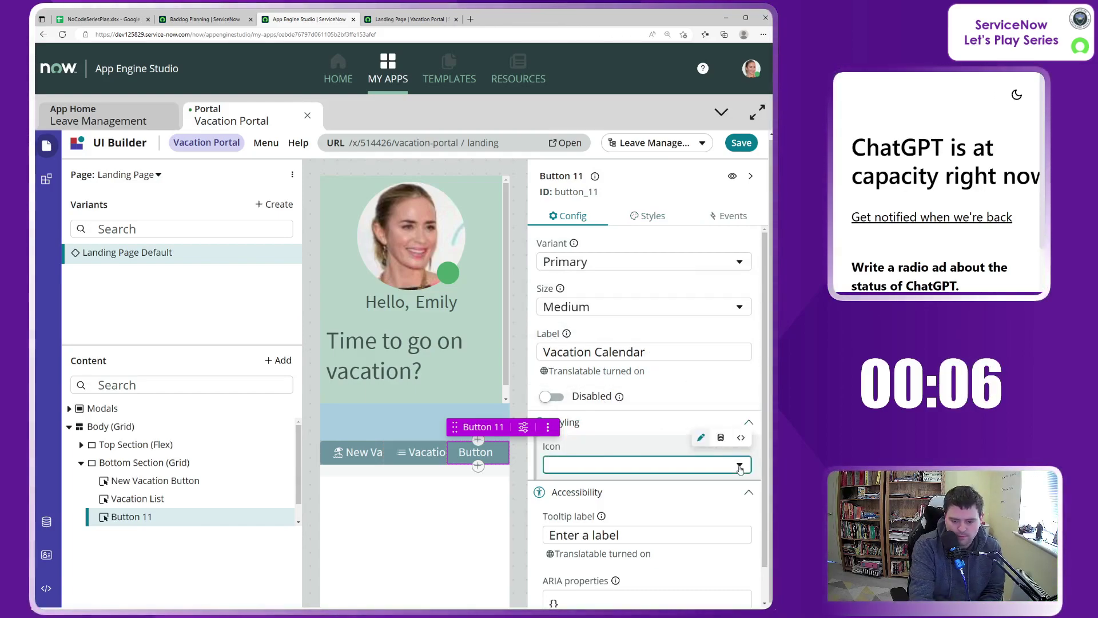
pyautogui.write('c')
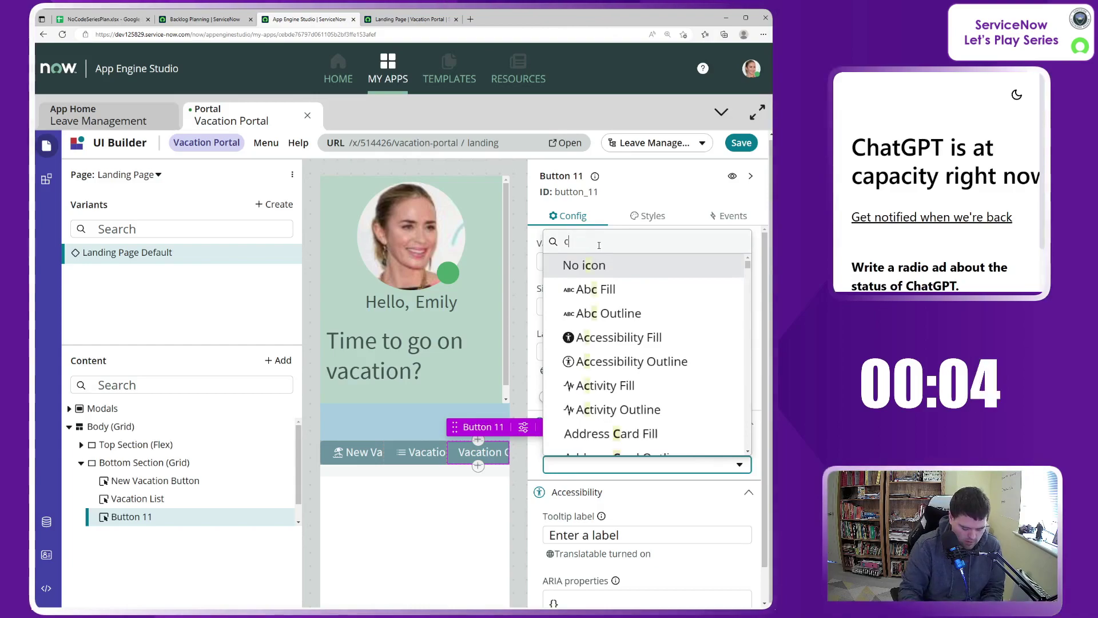
pyautogui.write('alan')
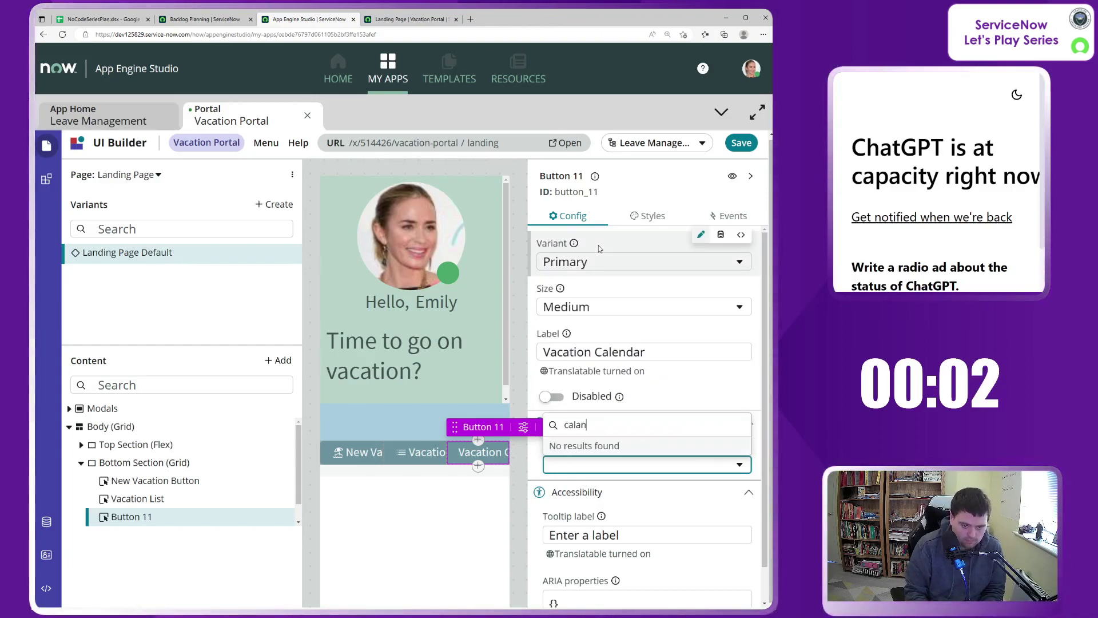
pyautogui.press('BackSpace')
pyautogui.press('BackSpace')
pyautogui.write('e')
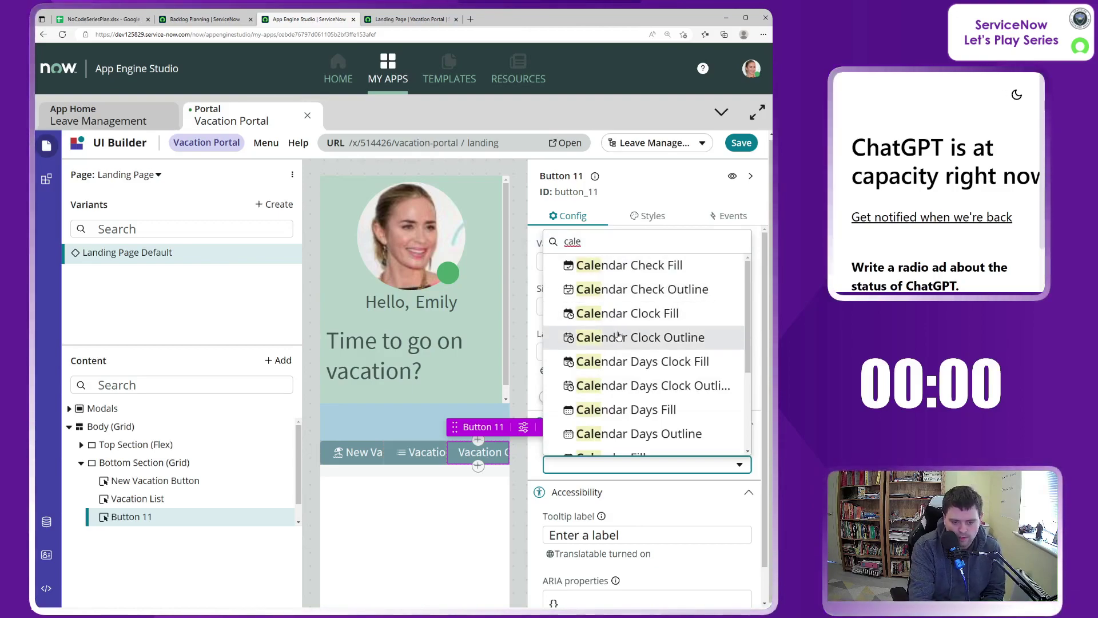
pyautogui.click(627, 409)
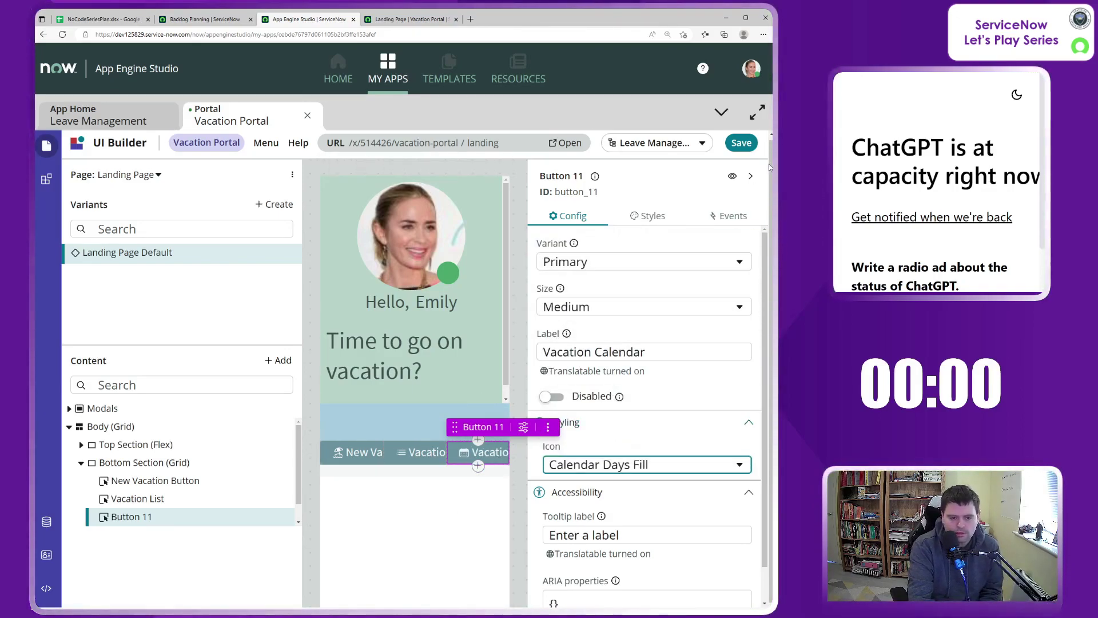
pyautogui.click(751, 176)
pyautogui.hotkey('ctrl', 's')
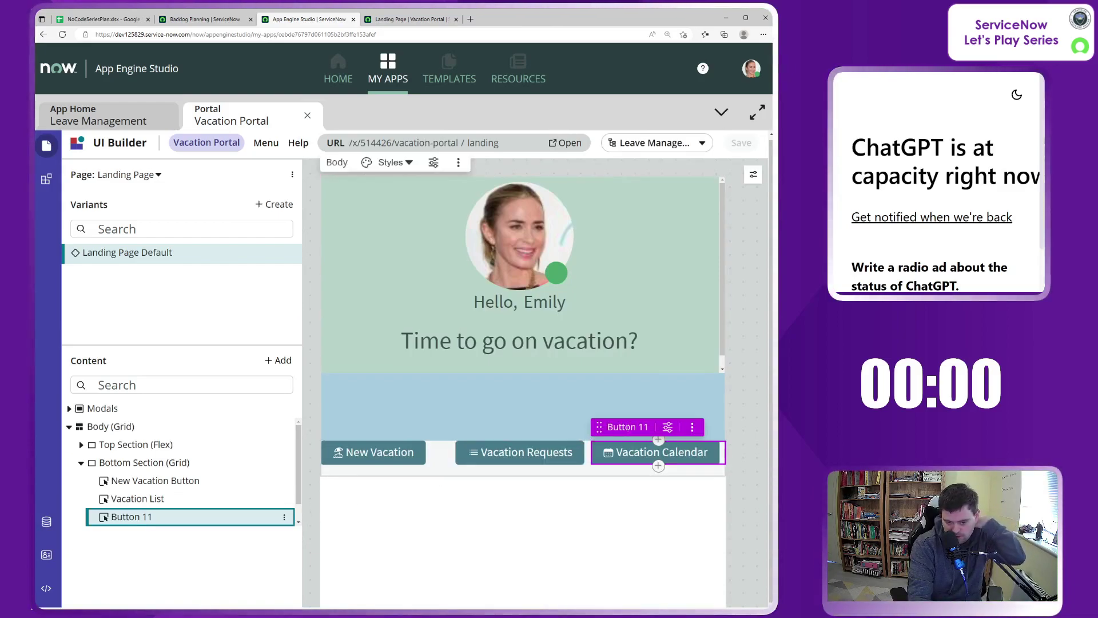
# Change the third button's component label to "Vacation Calendar" and save the landing page.
pyautogui.click(668, 428)
pyautogui.click(594, 176)
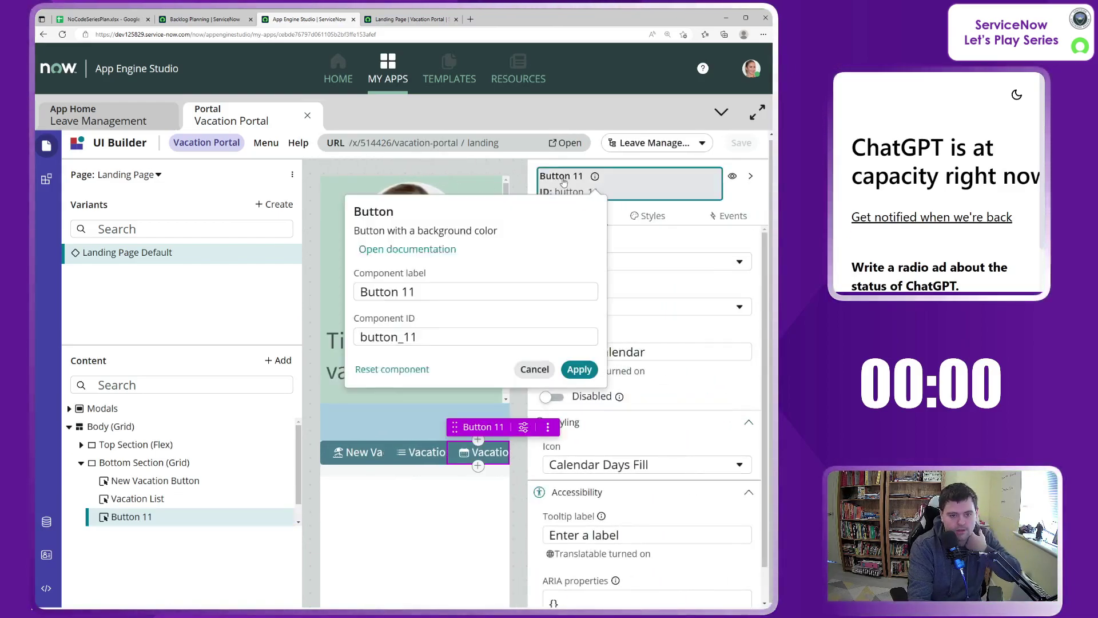
pyautogui.tripleClick(422, 296)
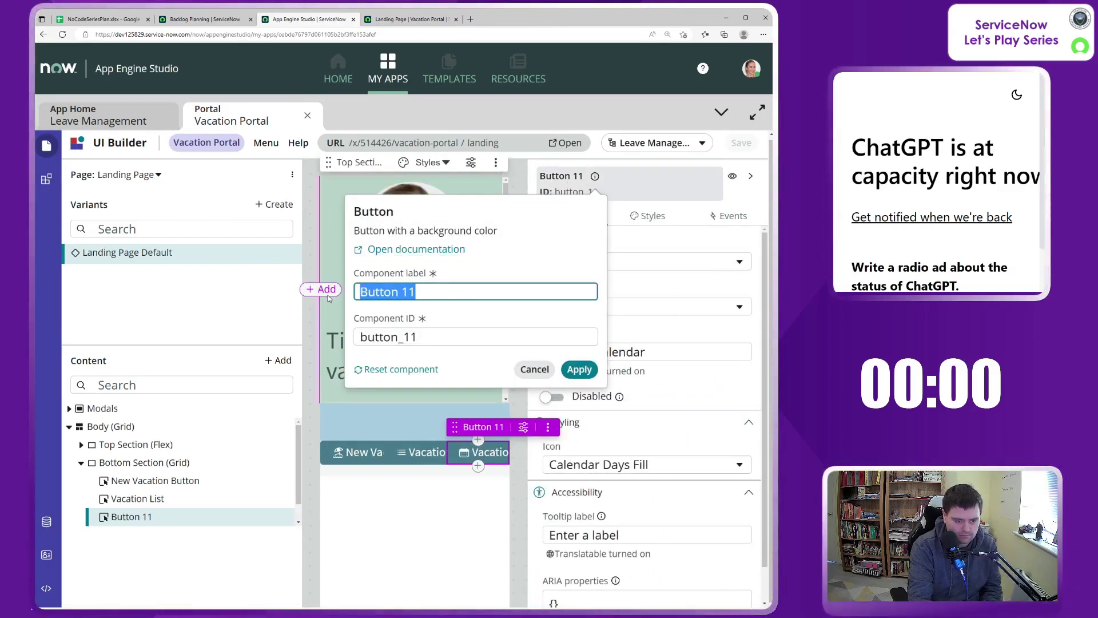
pyautogui.write('Vacatio')
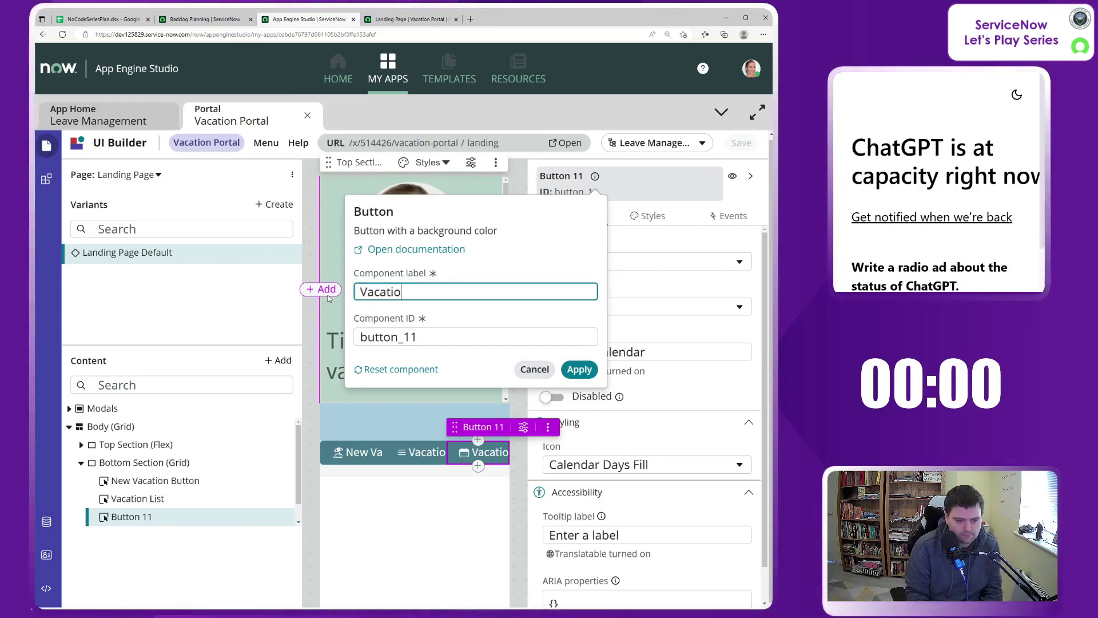
pyautogui.write('n Calendar')
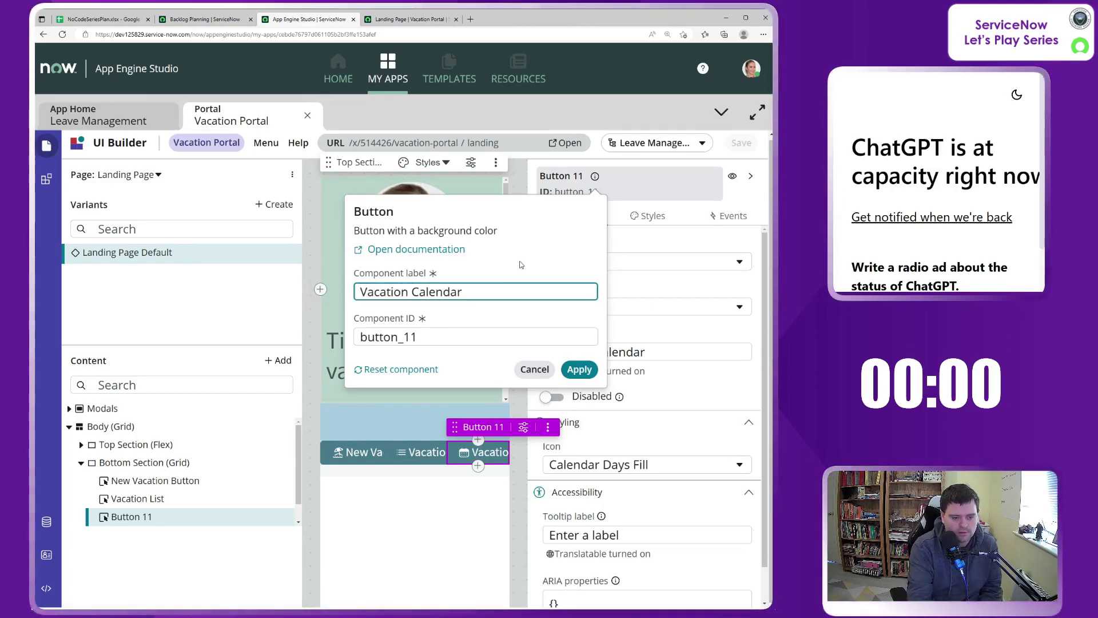
pyautogui.click(591, 366)
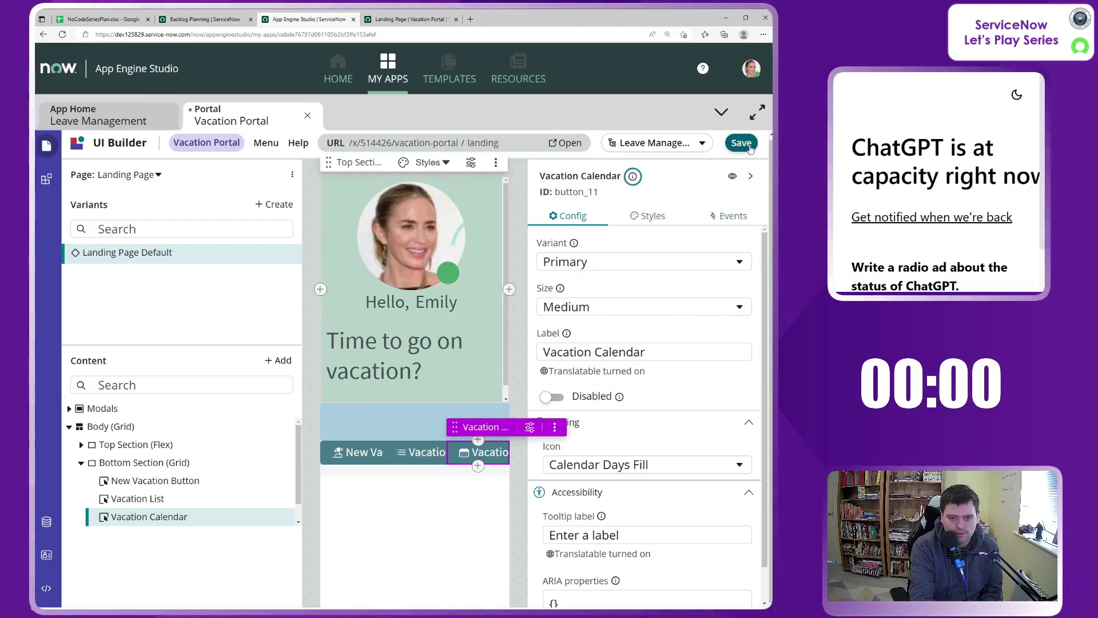
pyautogui.click(750, 147)
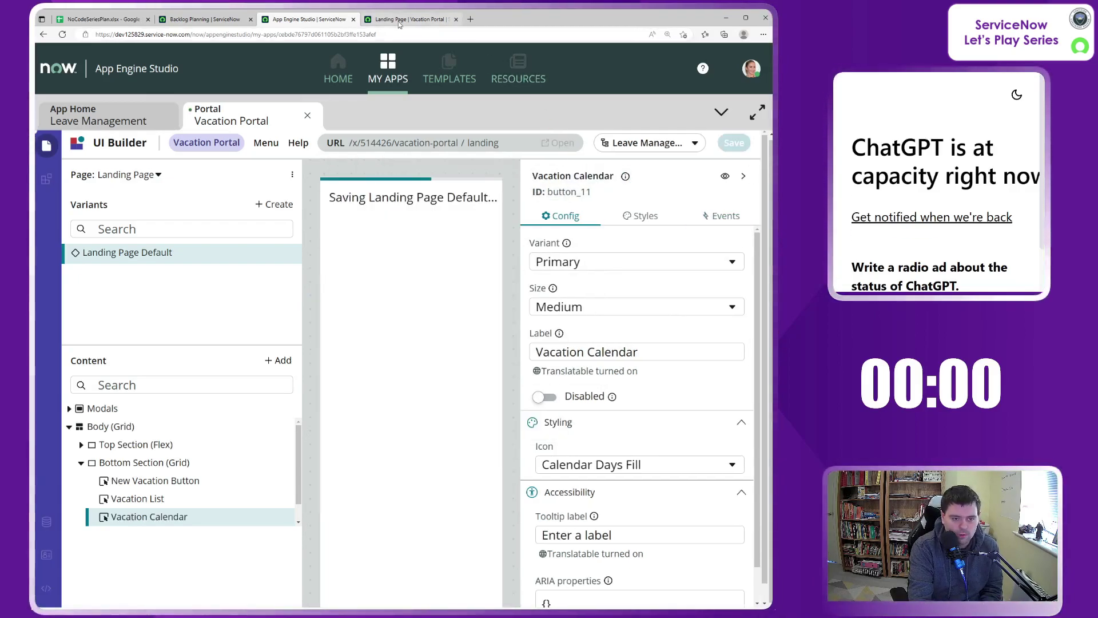
# Switch to the live Vacation Portal landing page and reload it to check the three bottom buttons.
pyautogui.click(398, 22)
pyautogui.click(203, 36)
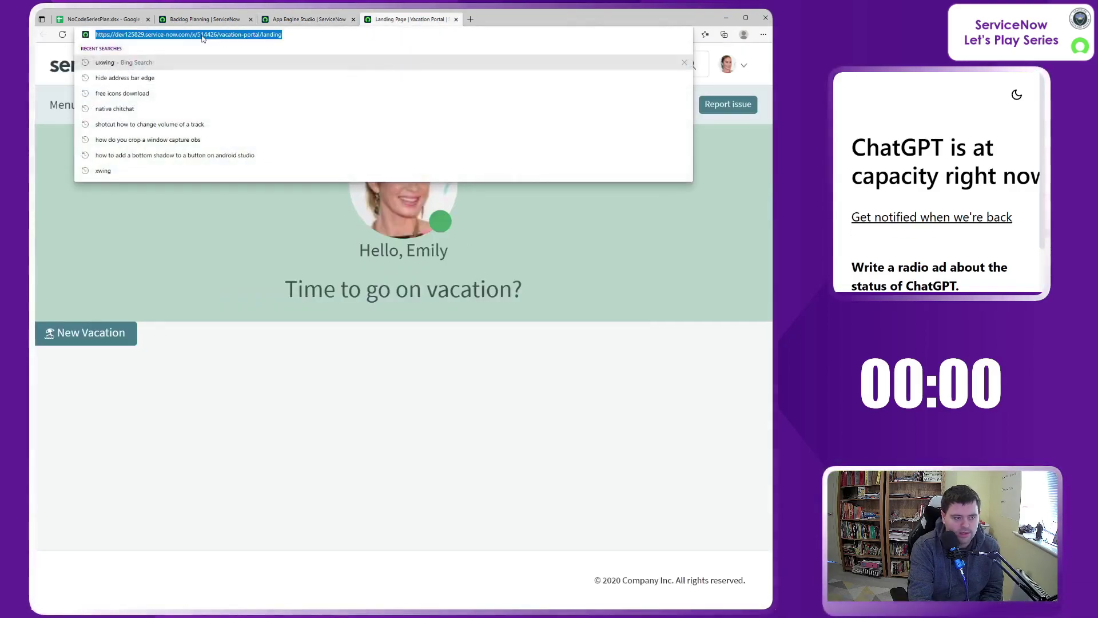
pyautogui.press('Return')
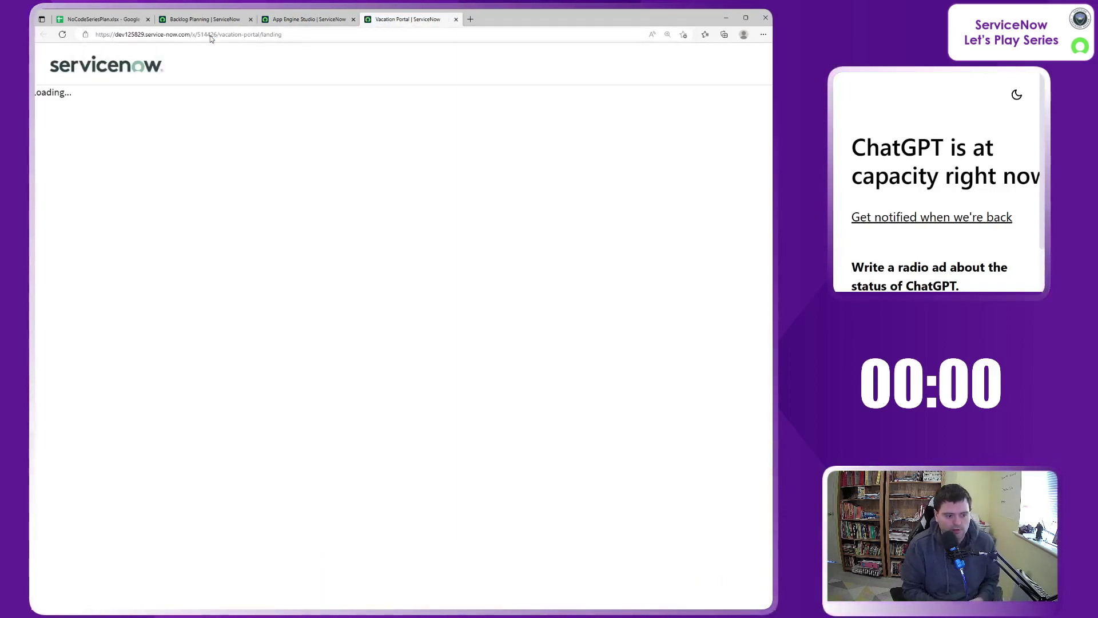